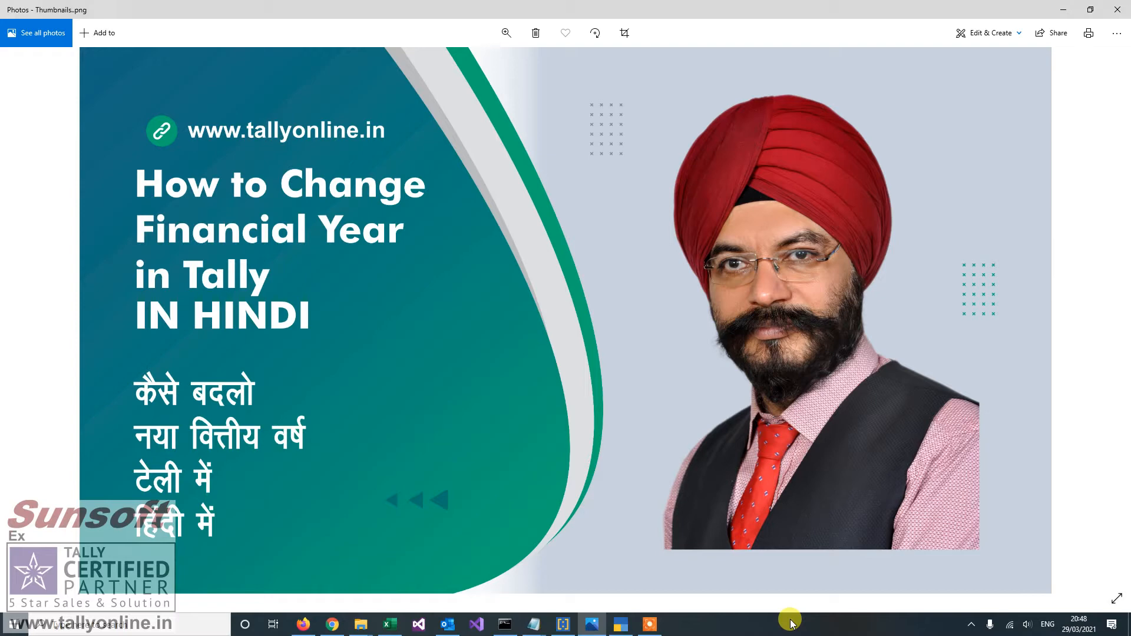
- Switch to TallyPrime and load the company Sunsoft IT Solutions -20-21
click(621, 624)
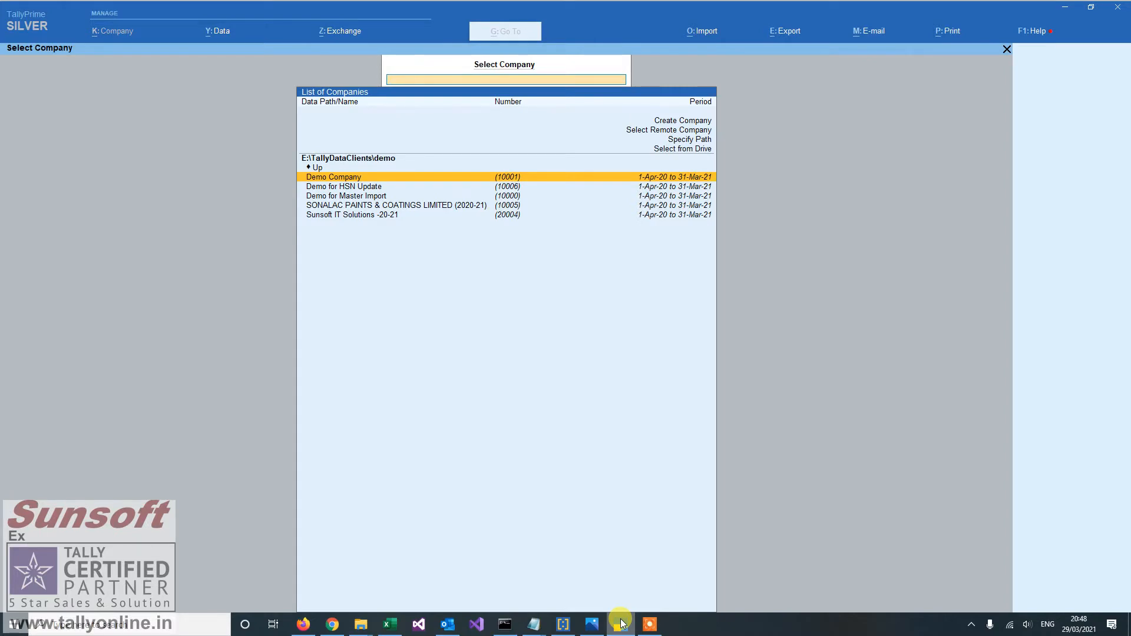
key(Down)
key(Down)
key(Down)
key(Down)
key(Return)
key(Return)
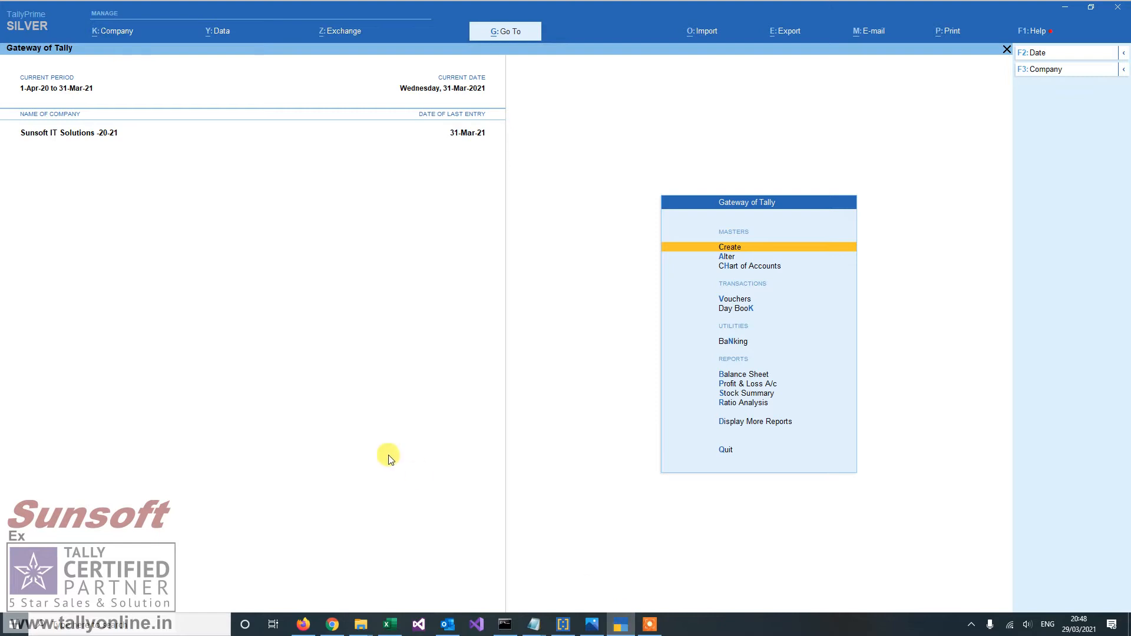
- Change the company's current period to run from 1-4-2021 to 31-3-22
click(1125, 55)
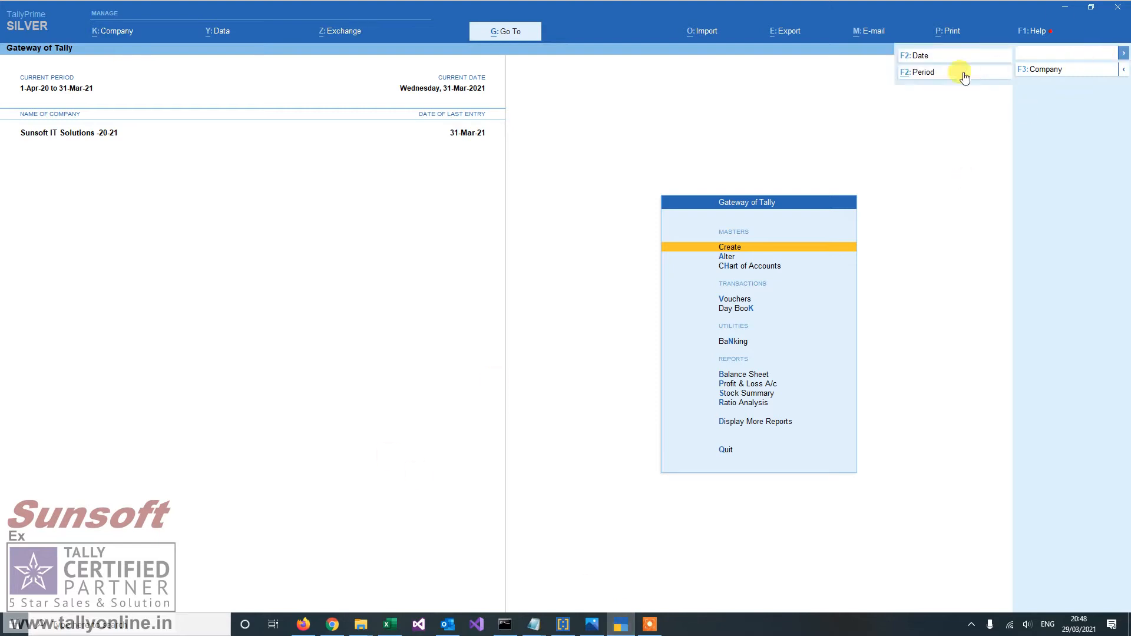
click(935, 75)
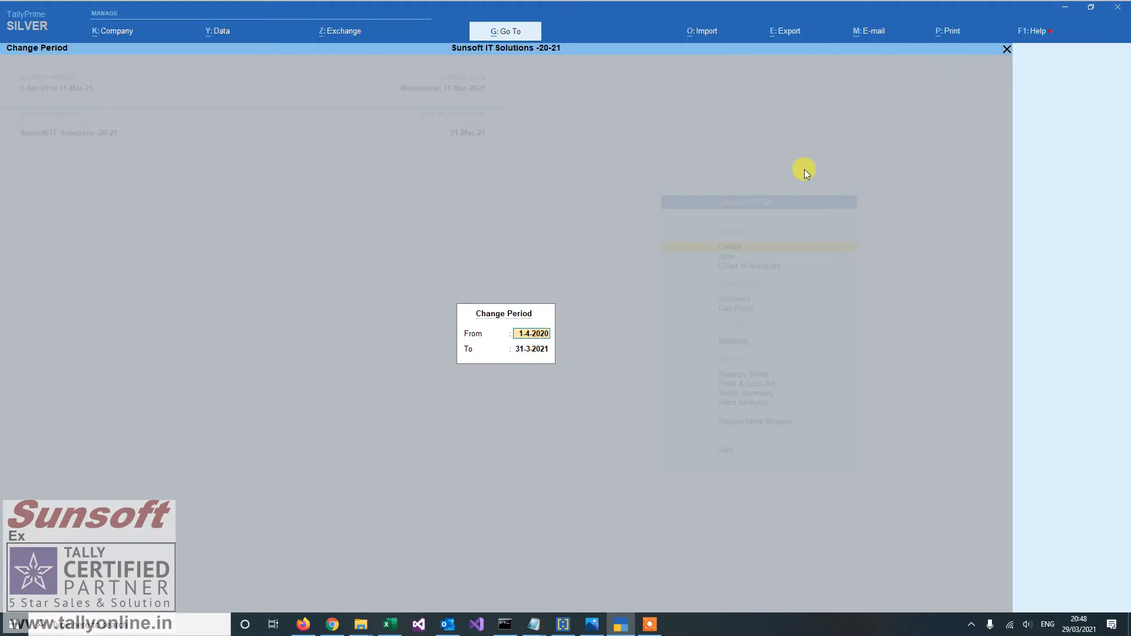
text(1-)
text(4-2021)
key(Return)
text(31-2)
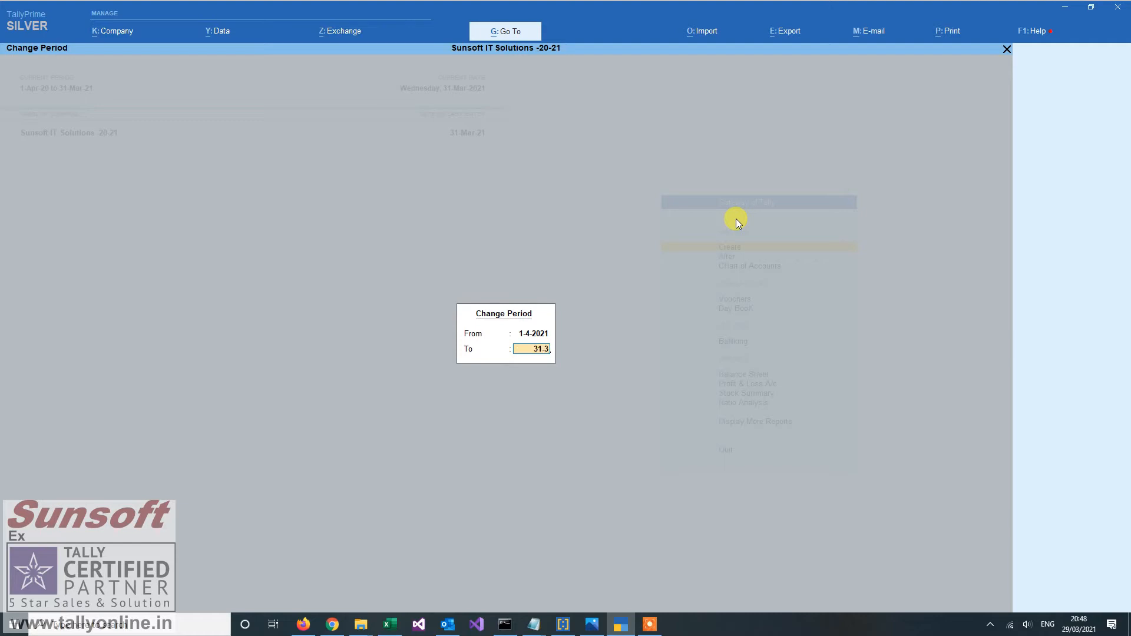
key(BackSpace)
text(3-22)
key(Return)
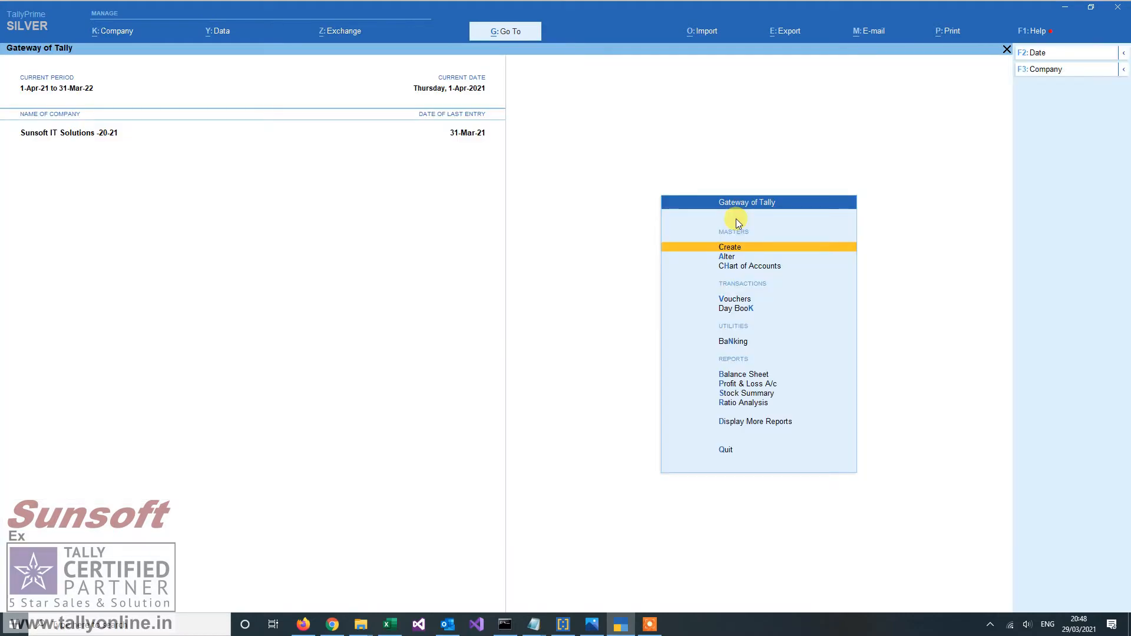
- Open the accounting voucher creation screen for the new period
key(v)
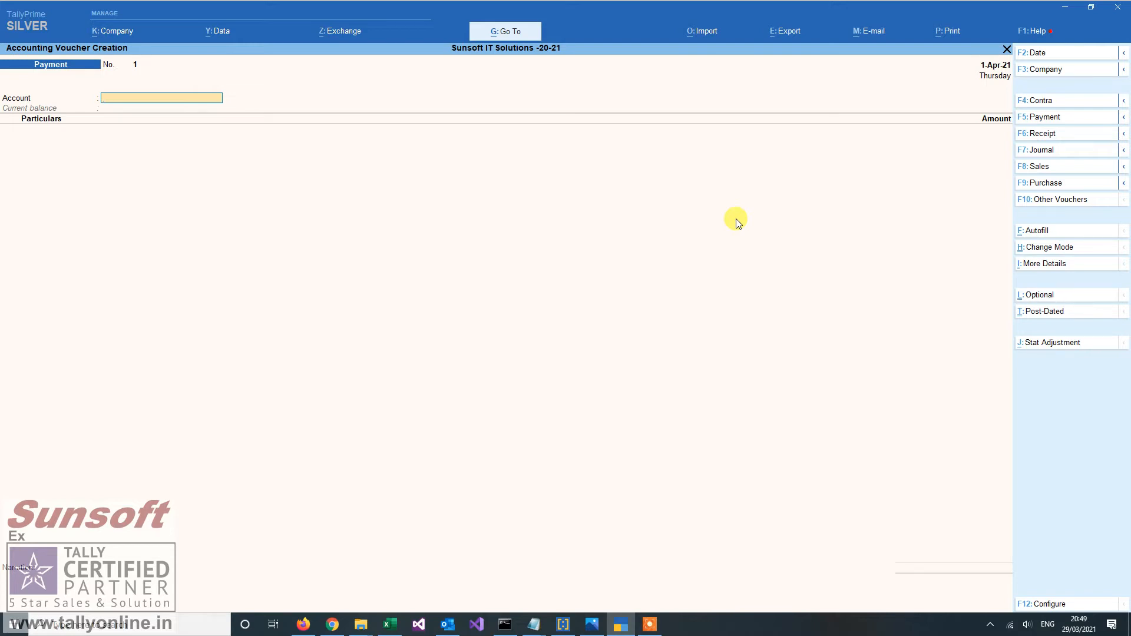
key(Escape)
key(Return)
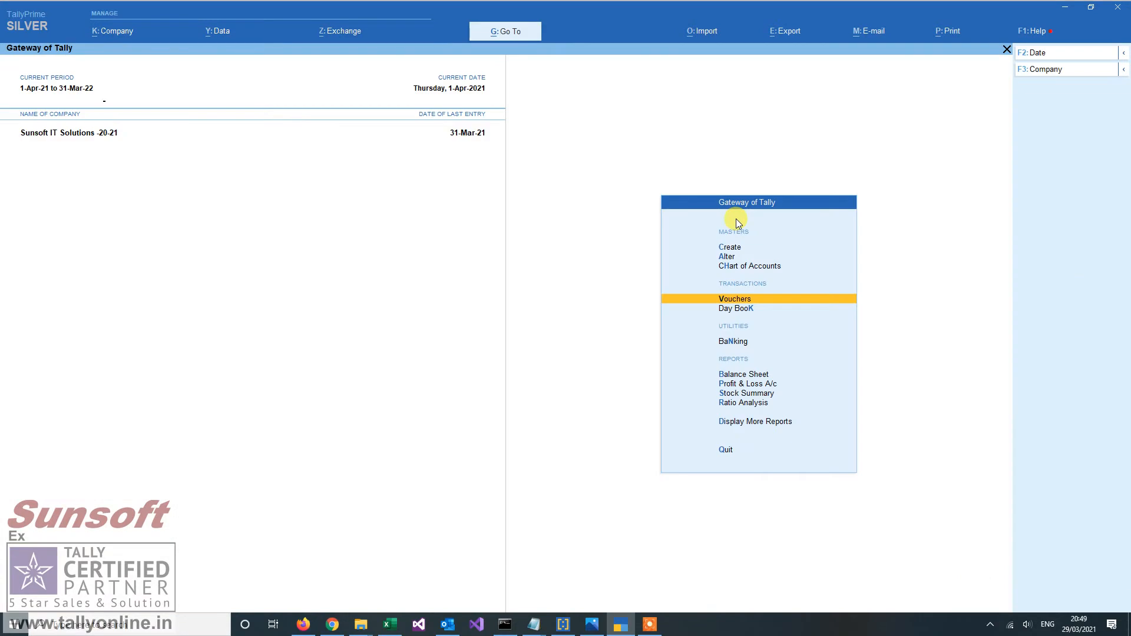
key(Return)
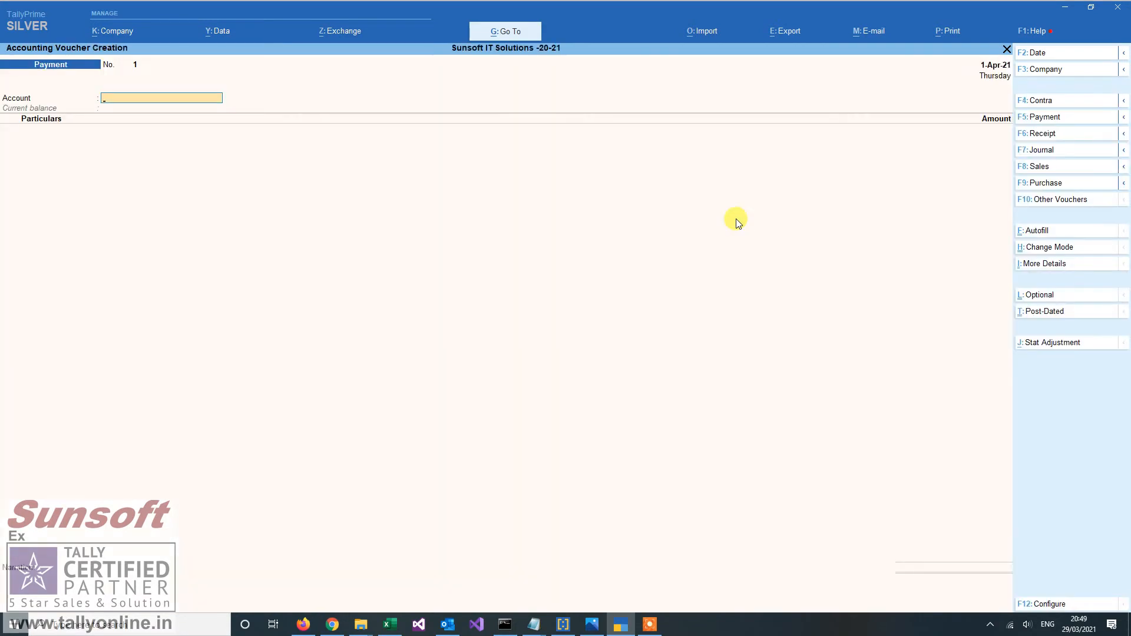
- Switch the new voucher to the Rental Sale type, check its voucher number and leave without entering anything
click(1068, 167)
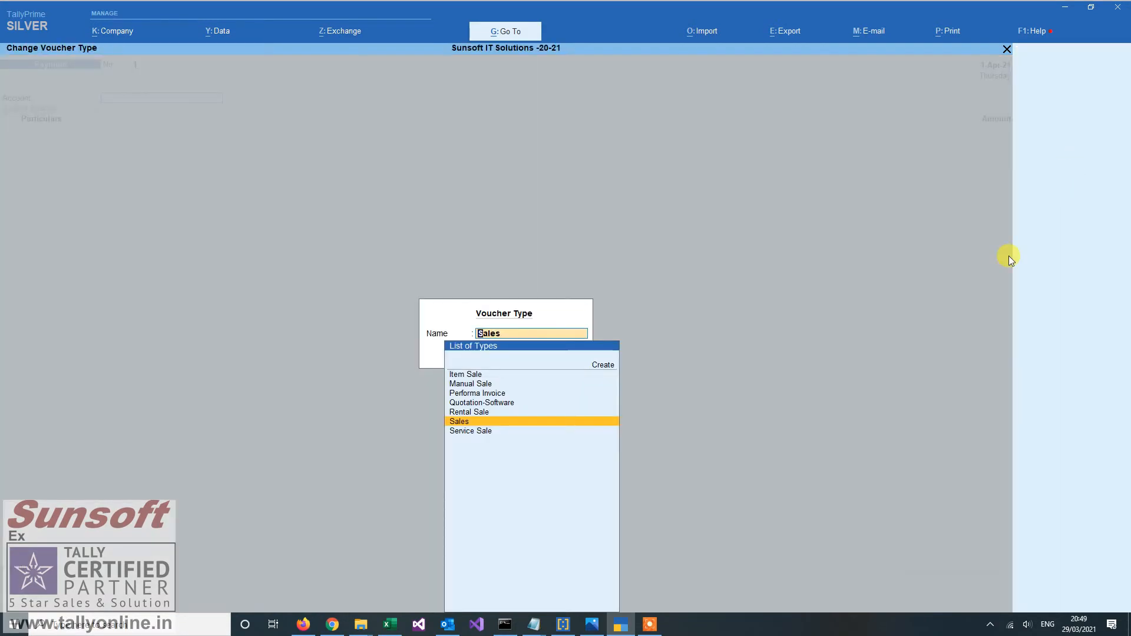
key(Up)
key(Up)
key(Up)
key(Up)
key(Down)
key(Down)
key(Down)
key(Down)
key(Up)
key(Up)
key(Up)
key(Up)
key(Up)
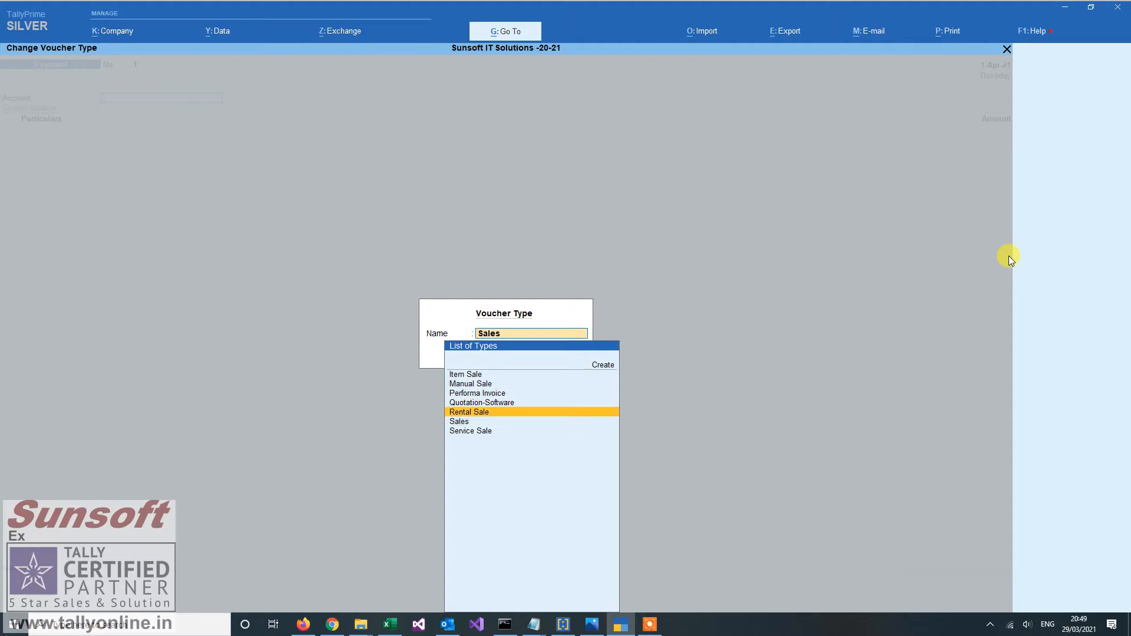
key(Down)
key(Down)
key(Down)
key(Down)
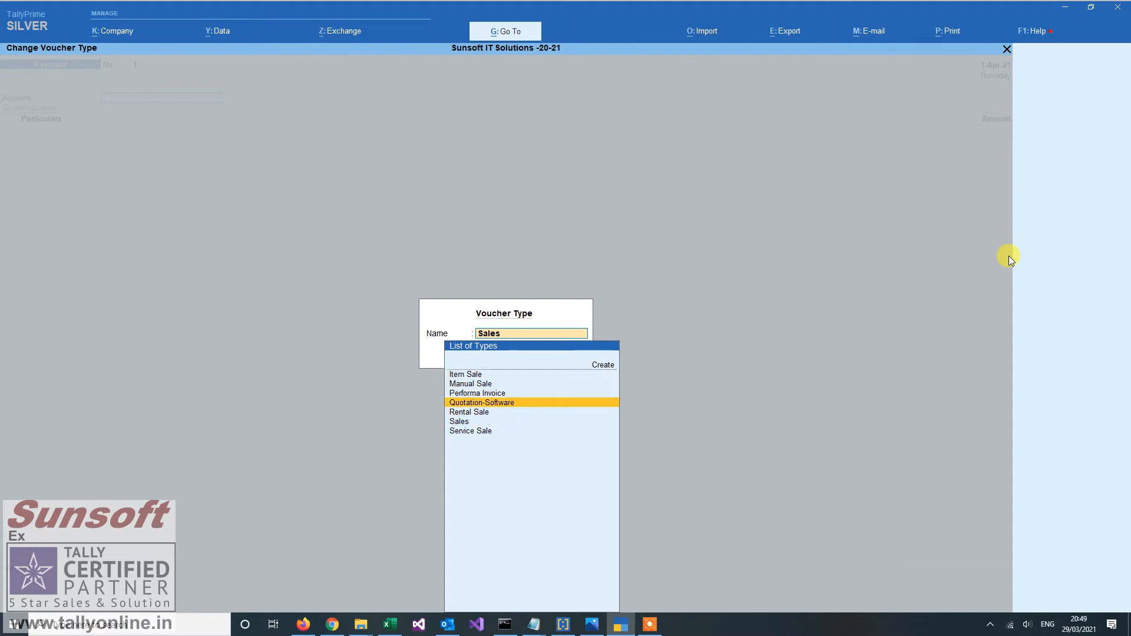
key(Return)
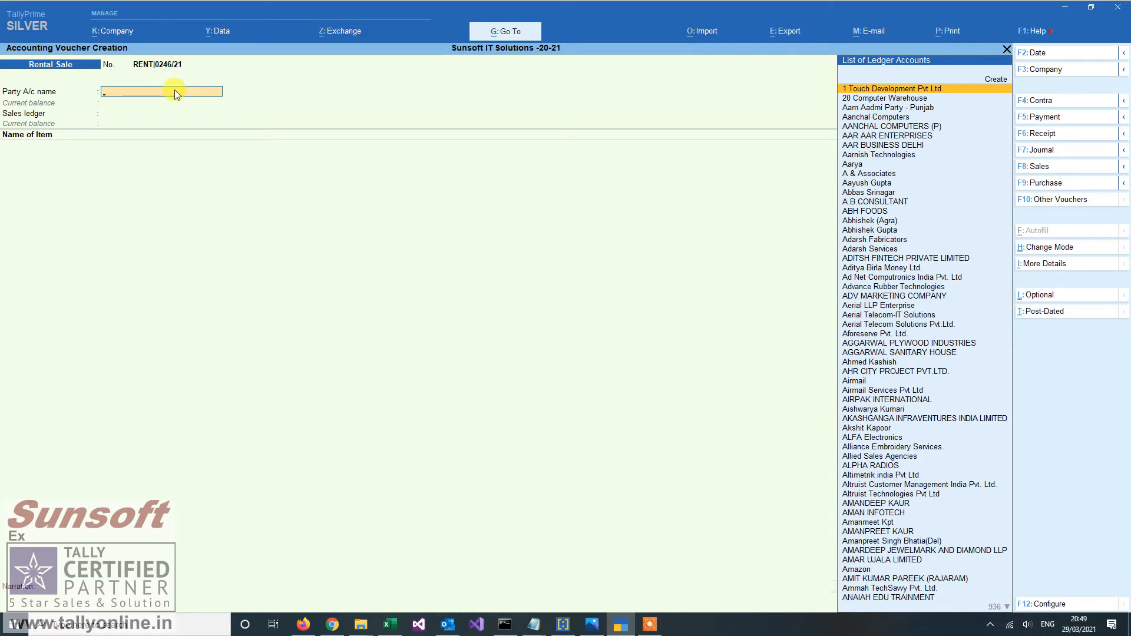
key(Escape)
- Open the Item Sale voucher type for alteration
key(Up)
key(Up)
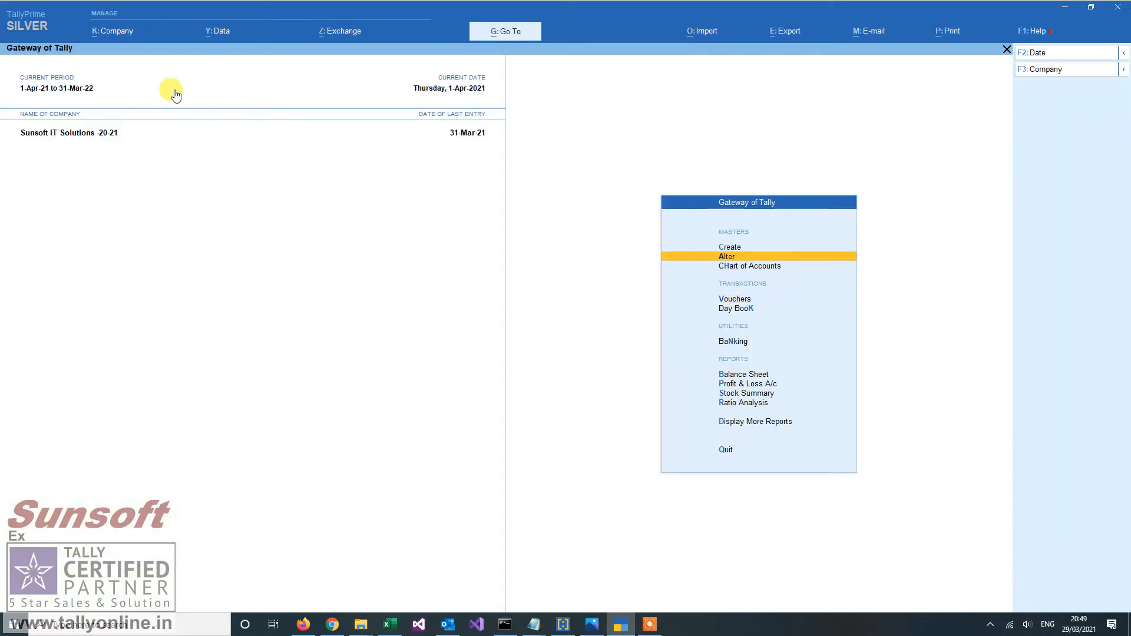
key(Return)
key(Down)
key(Down)
key(Down)
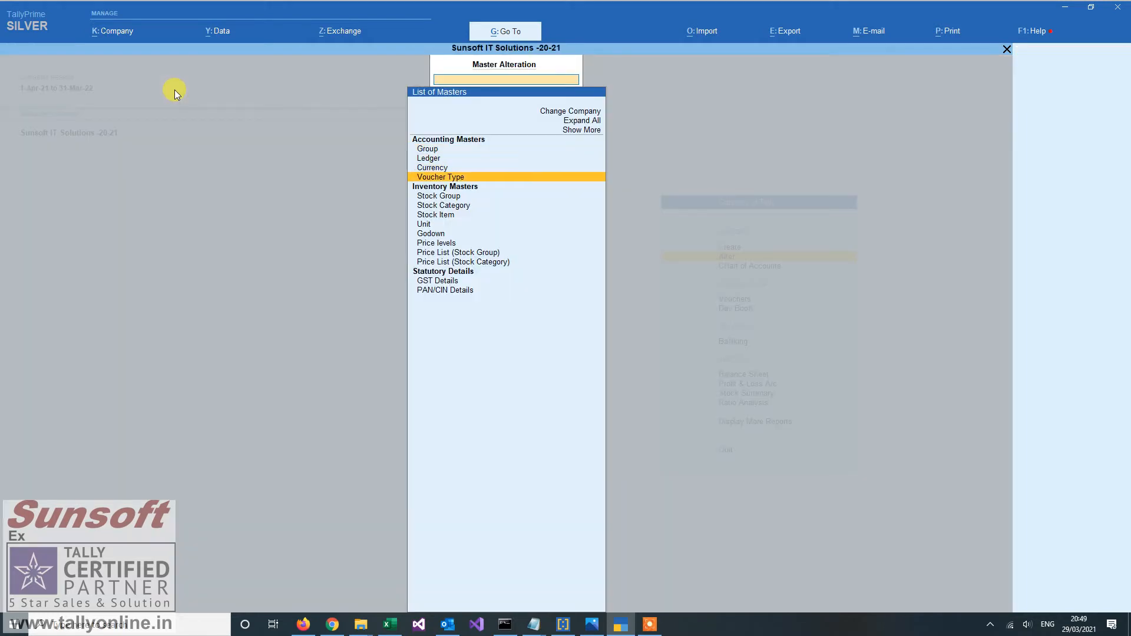
key(Return)
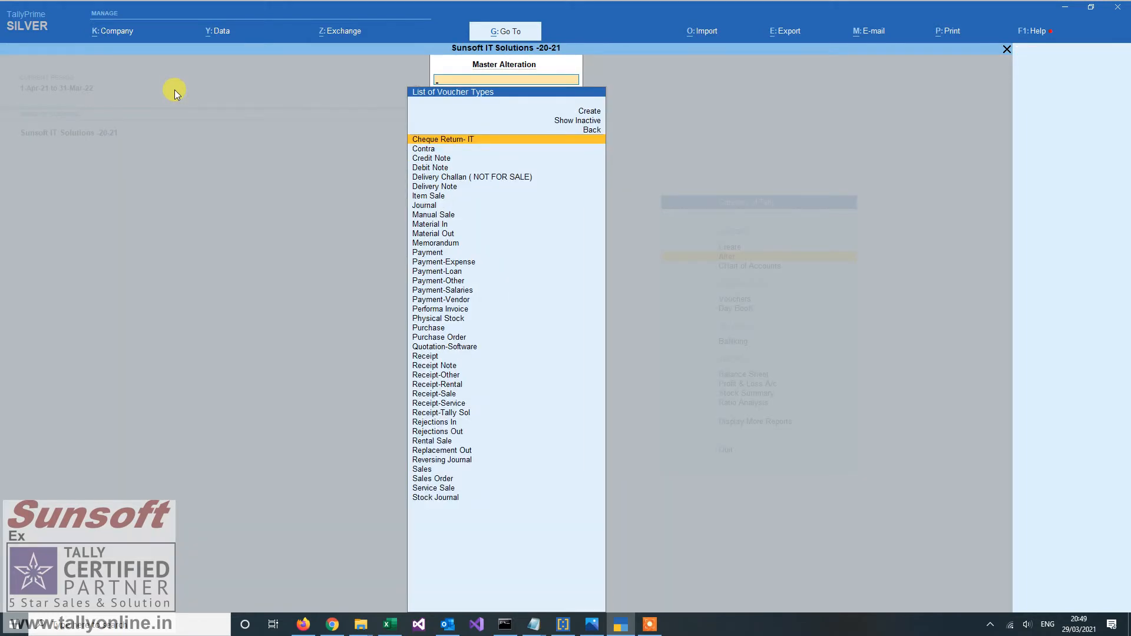
text(Rent)
key(BackSpace)
key(BackSpace)
key(BackSpace)
key(BackSpace)
text(Item)
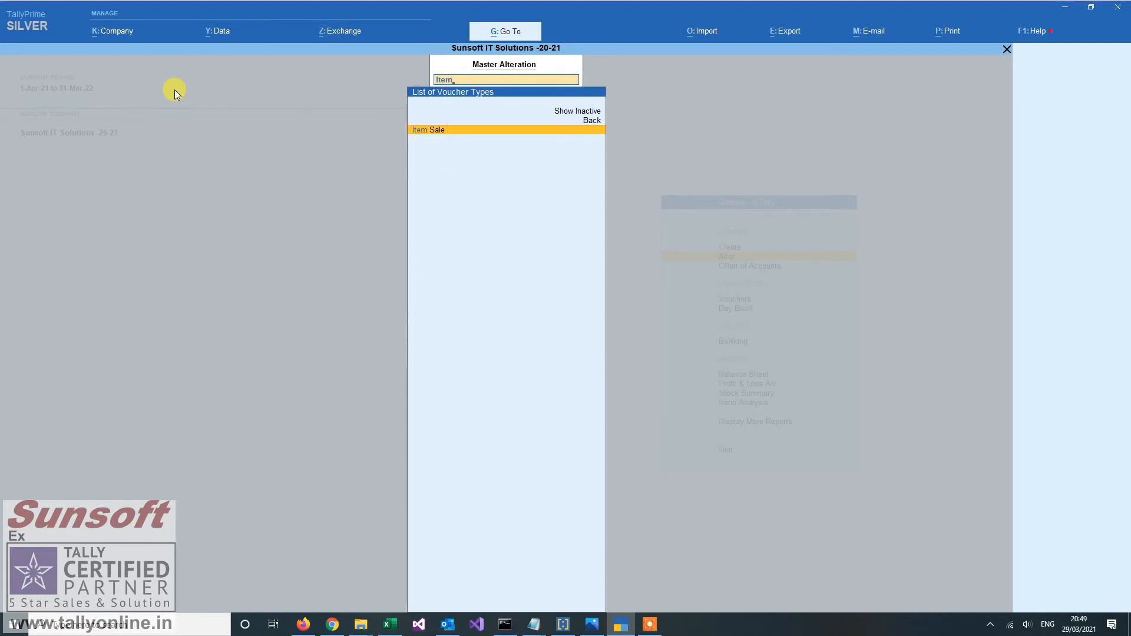
key(Return)
- Set advanced configuration of voucher numbering to Yes for the Item Sale voucher type and open its numbering details
key(Return)
key(Return)
key(Return)
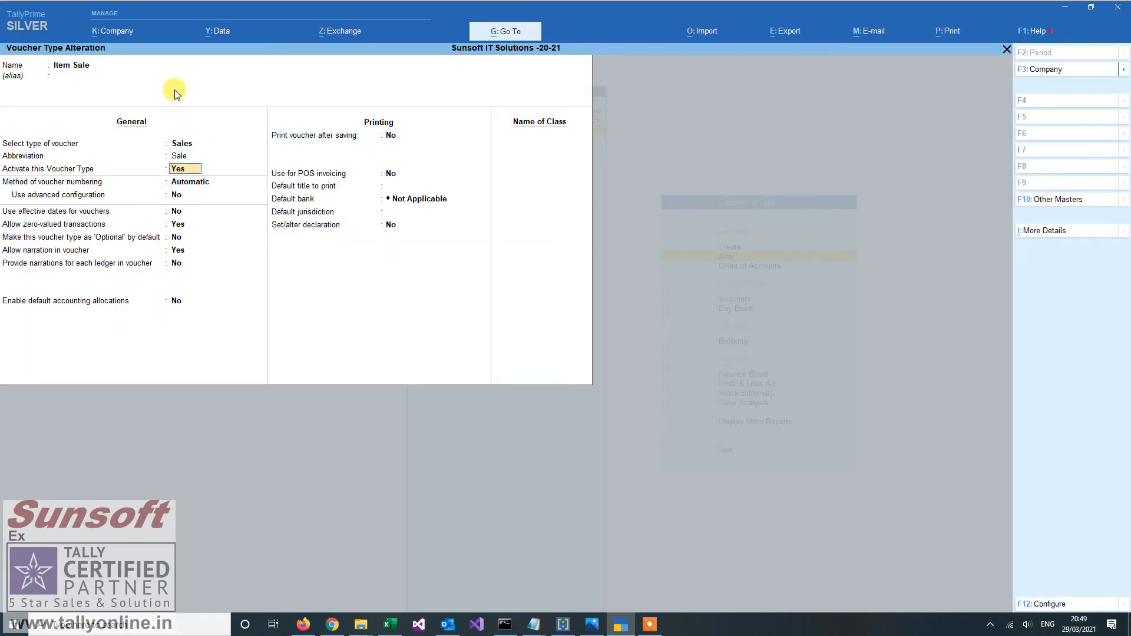
key(Return)
key(y)
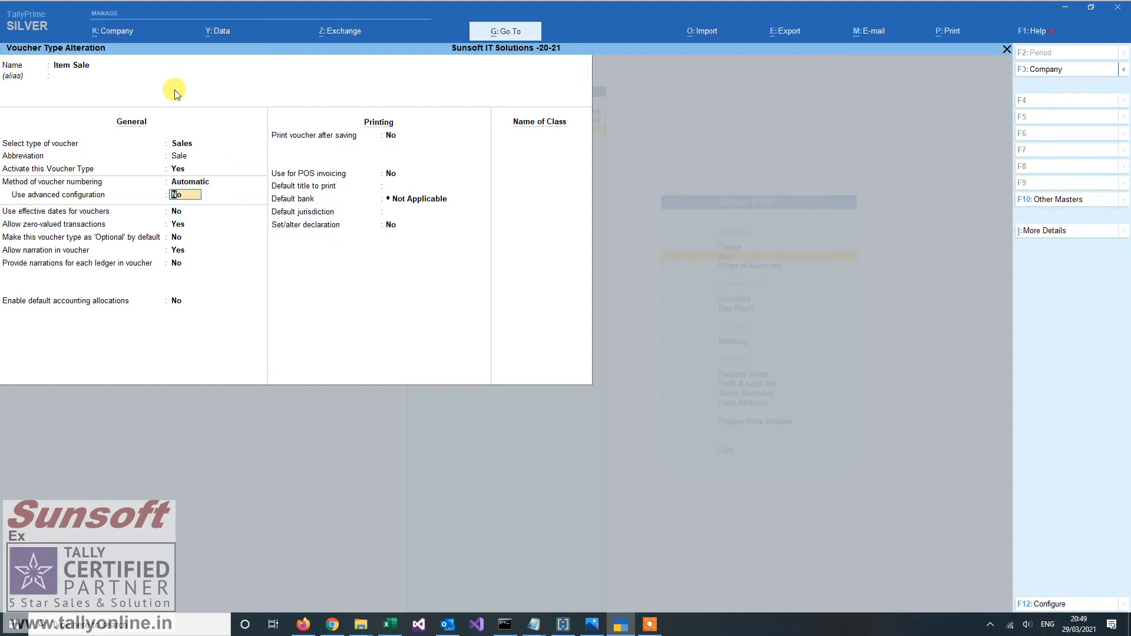
key(Return)
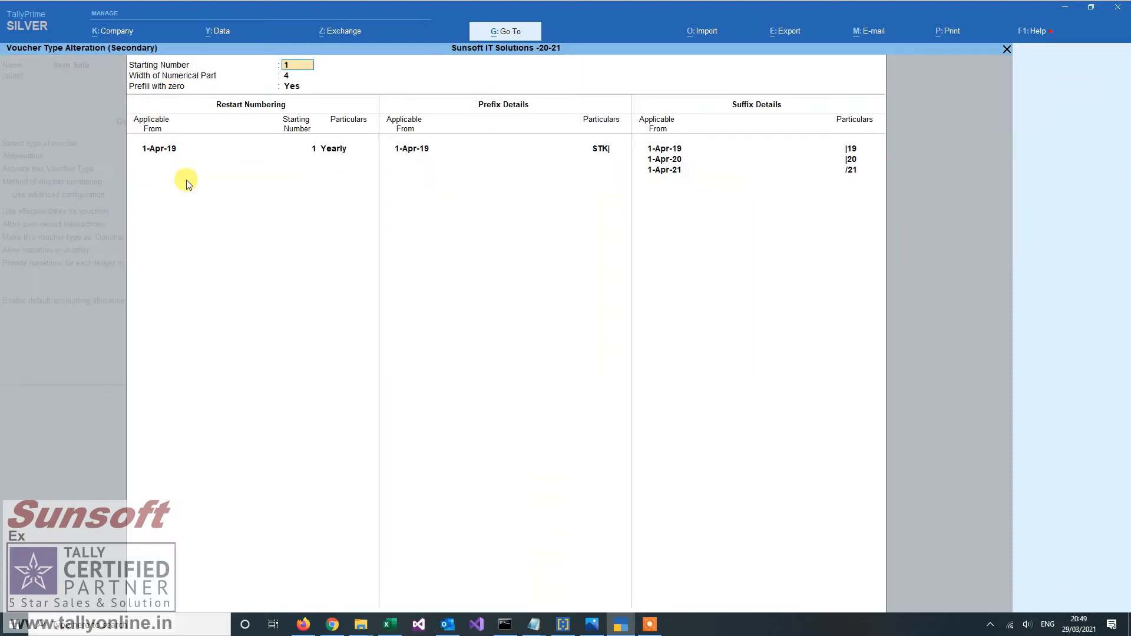
- Review the restart numbering date, starting number and periodicity, and the prefix entry of the Item Sale numbering
click(180, 151)
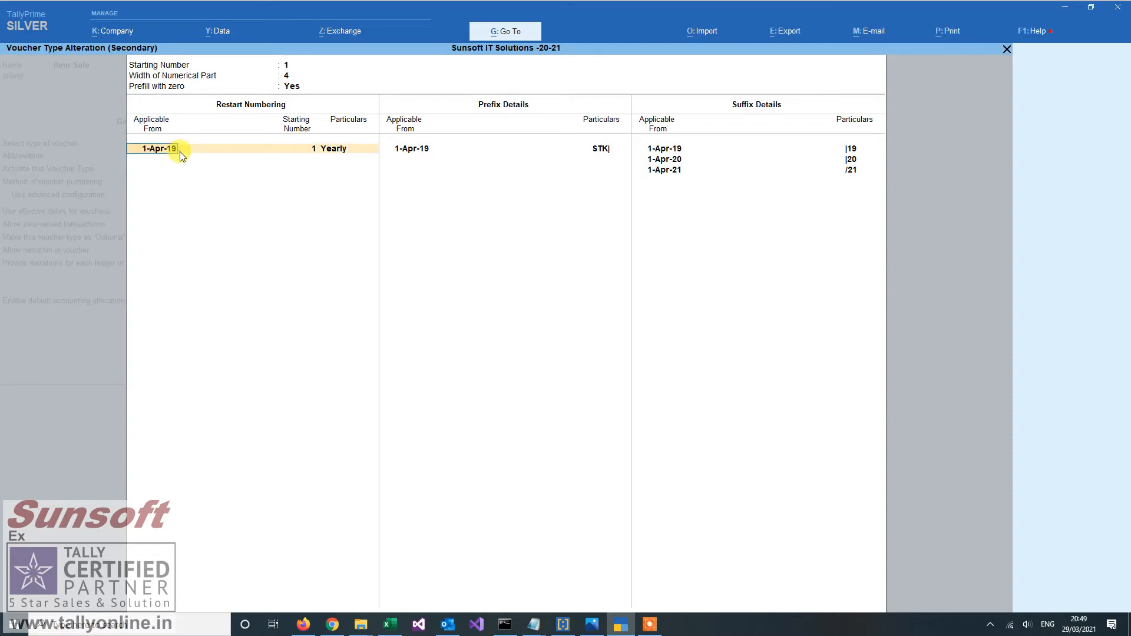
click(316, 149)
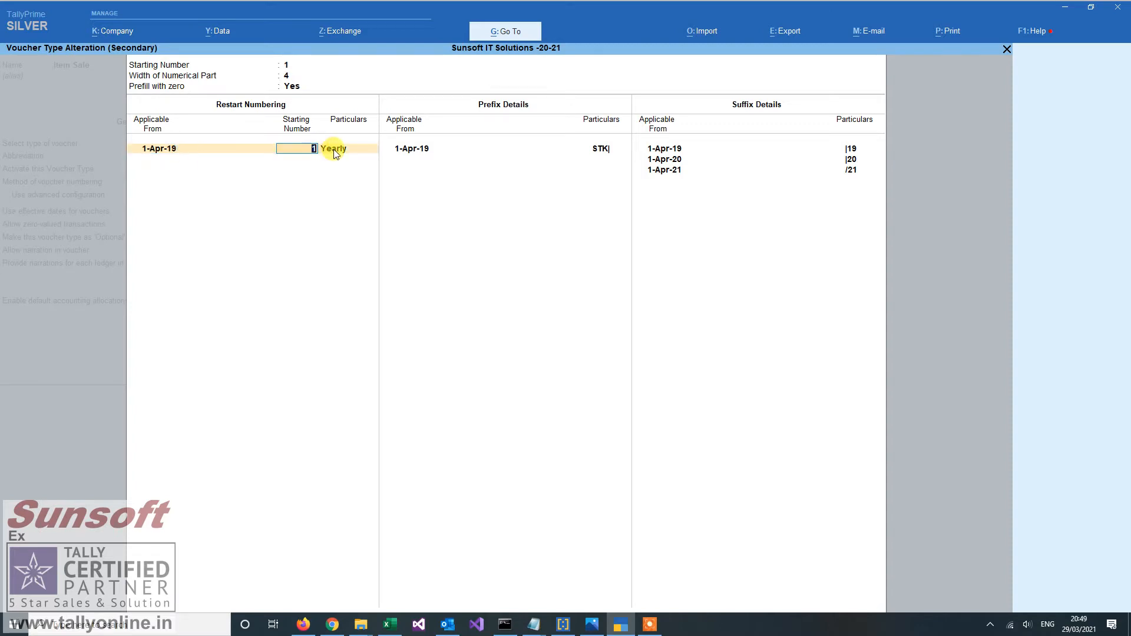
click(334, 151)
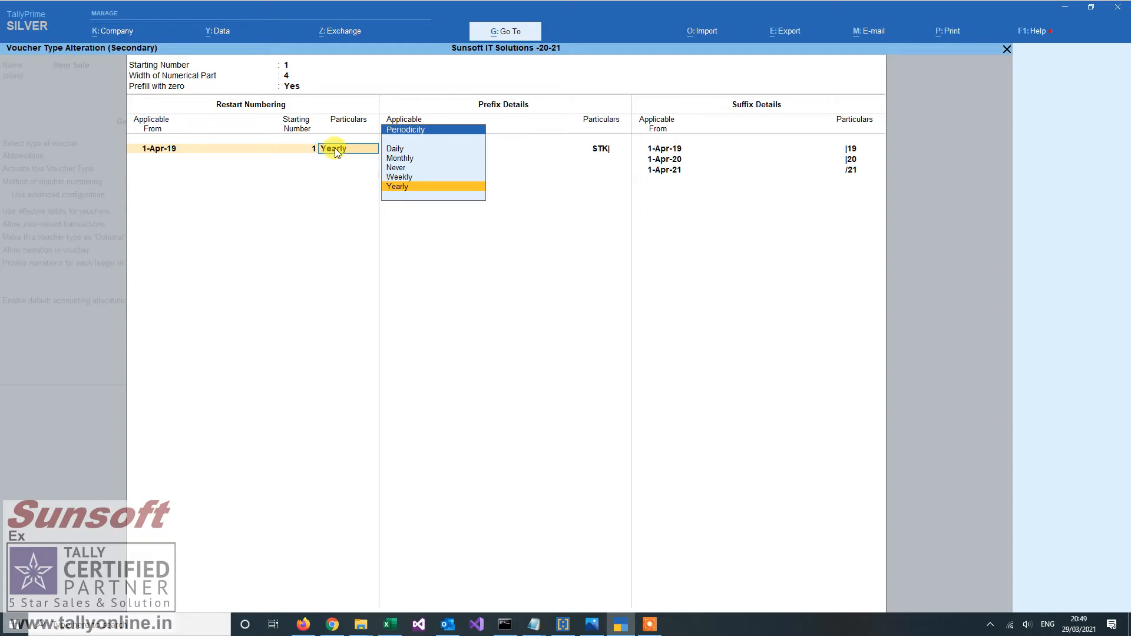
key(Return)
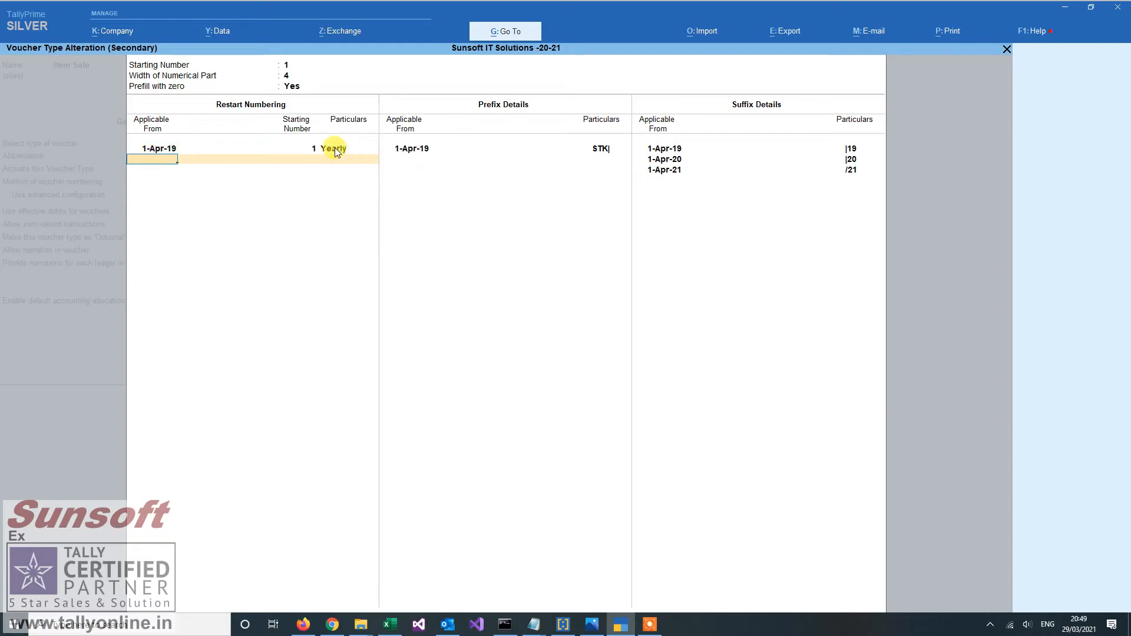
click(417, 148)
click(608, 148)
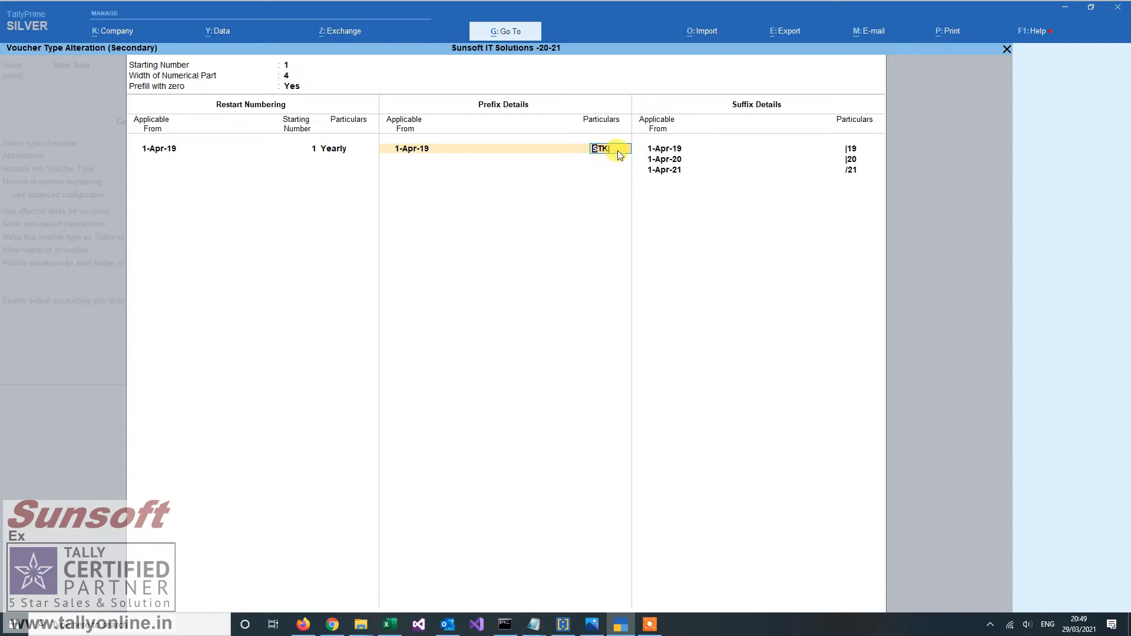
- Review the suffix entries for each financial year, save the Item Sale voucher type and return to the Gateway of Tally
click(675, 152)
click(680, 163)
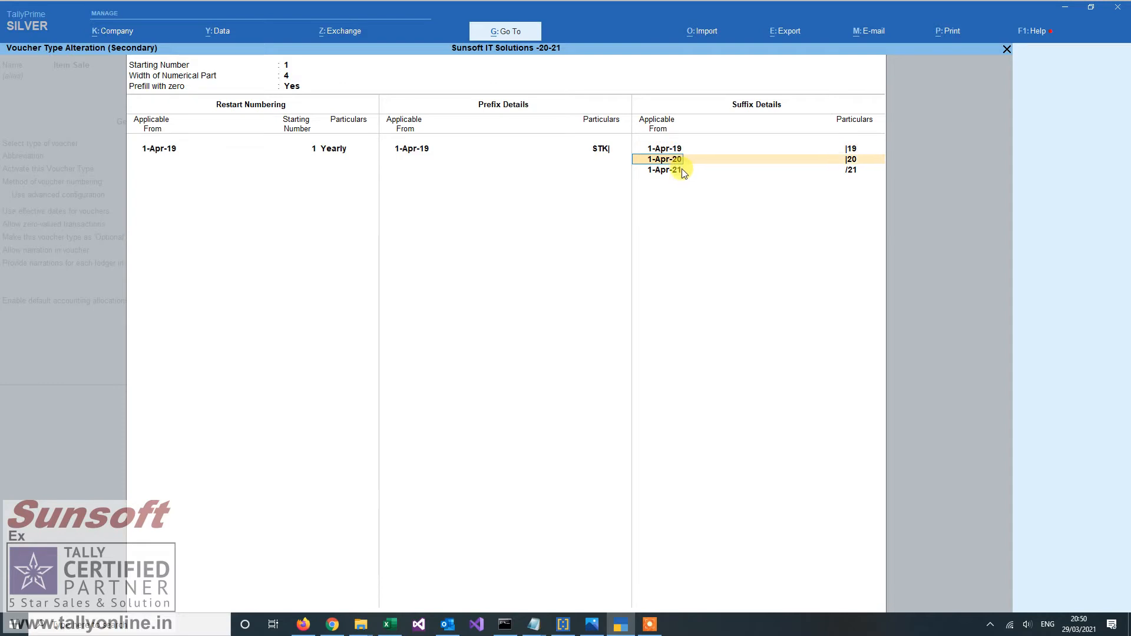
click(681, 169)
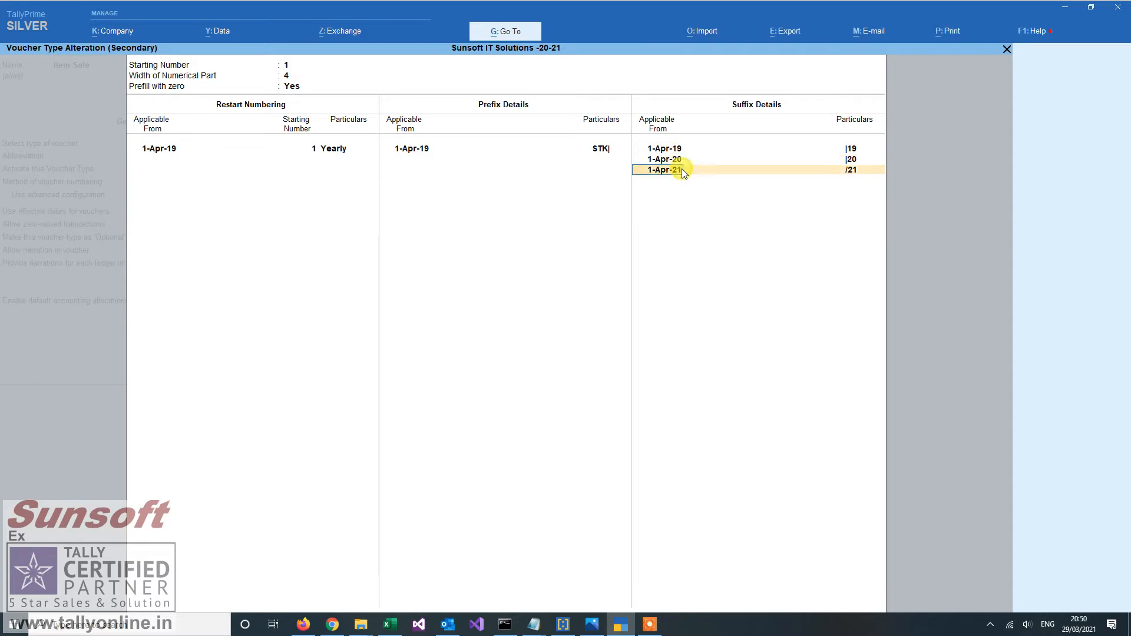
click(858, 172)
key(ctrl+a)
key(ctrl+a)
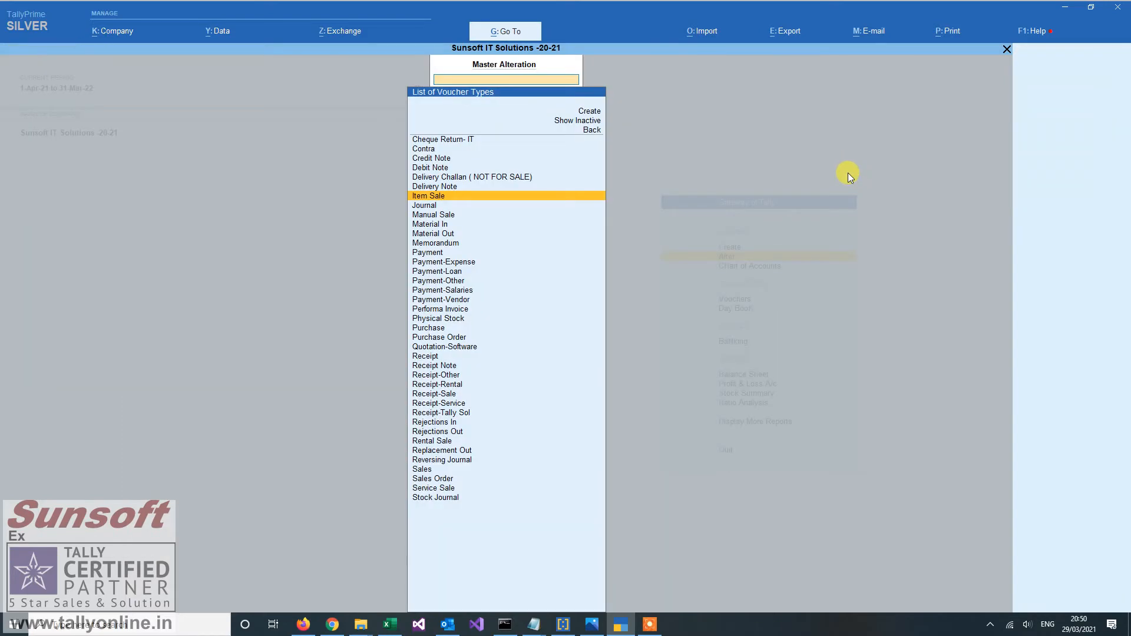
key(Escape)
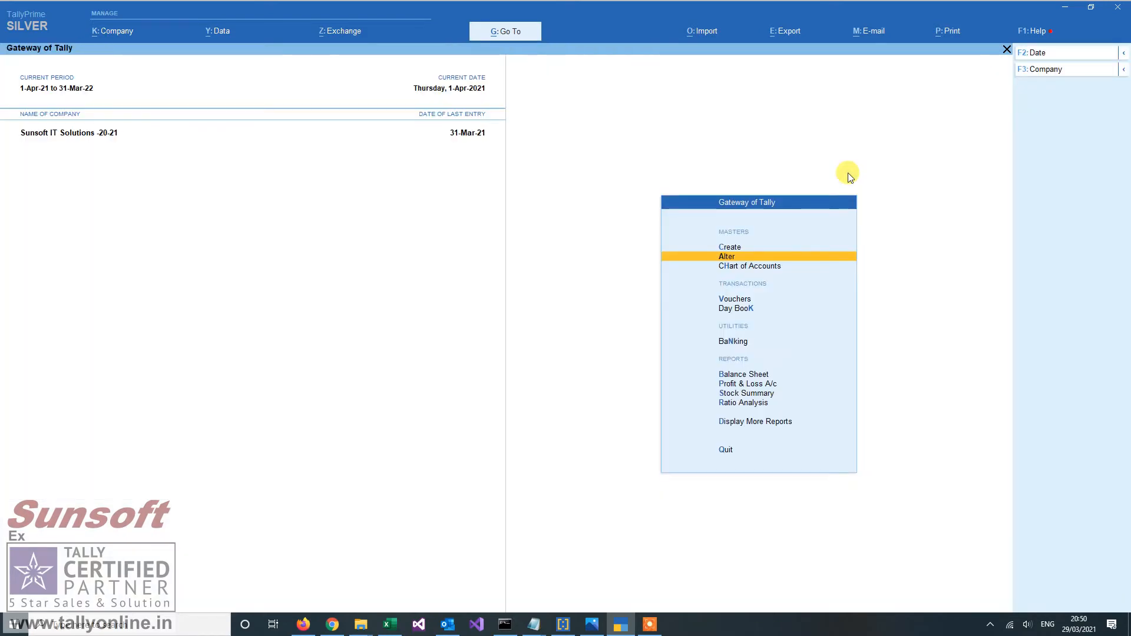
- Start a new voucher of the Item Sale type, check its voucher number and quit without entering anything
key(v)
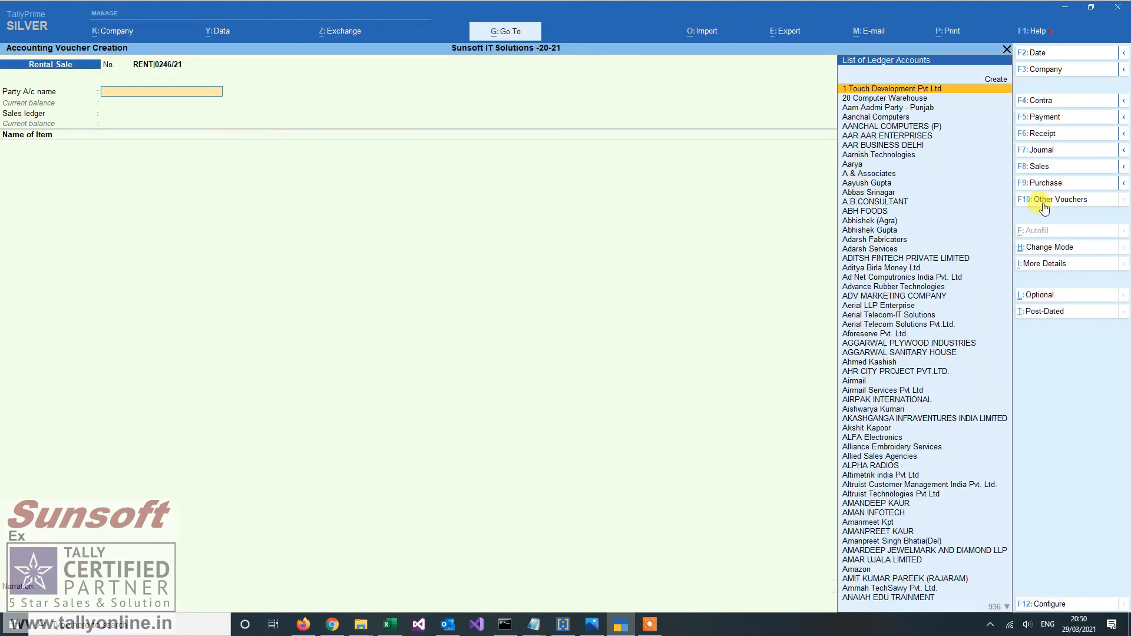
click(1044, 167)
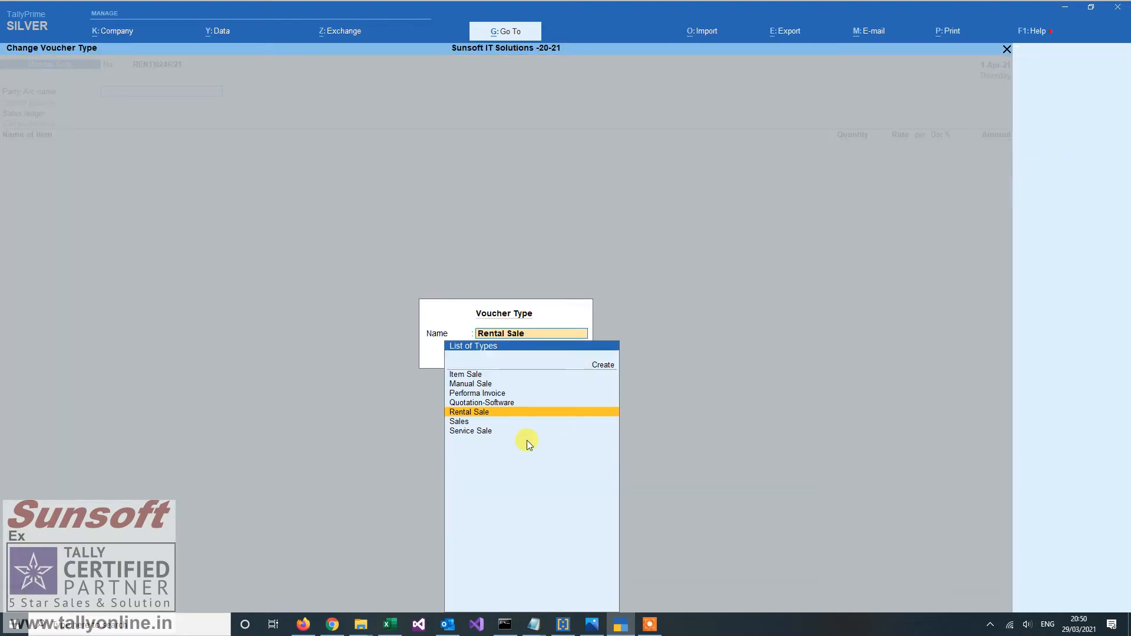
key(Up)
key(Up)
key(Up)
key(Up)
key(Return)
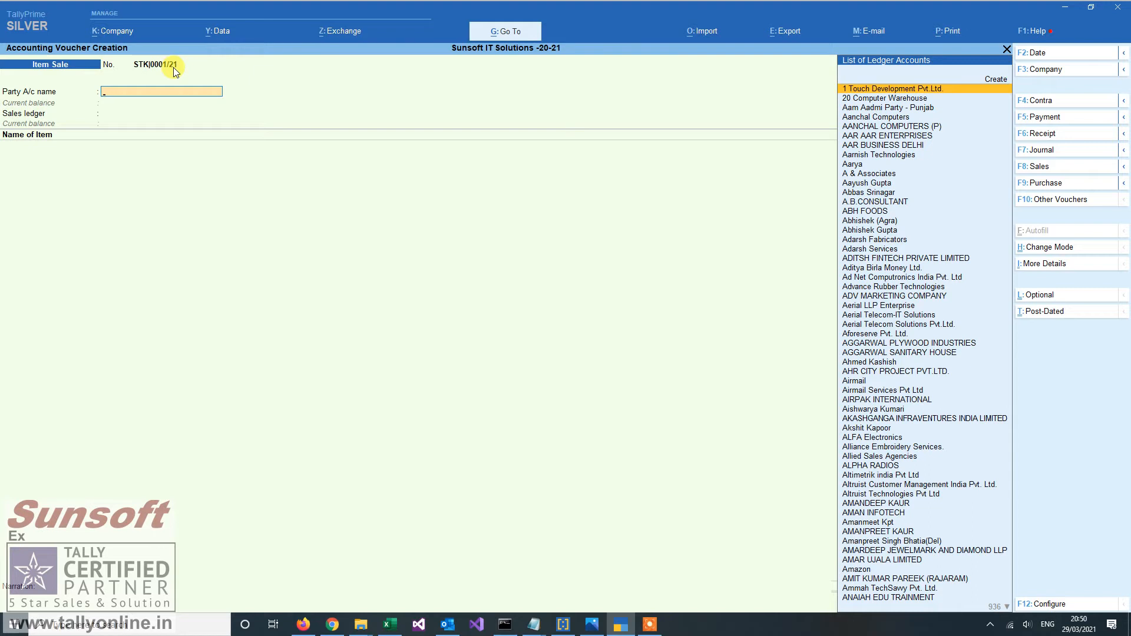
key(Escape)
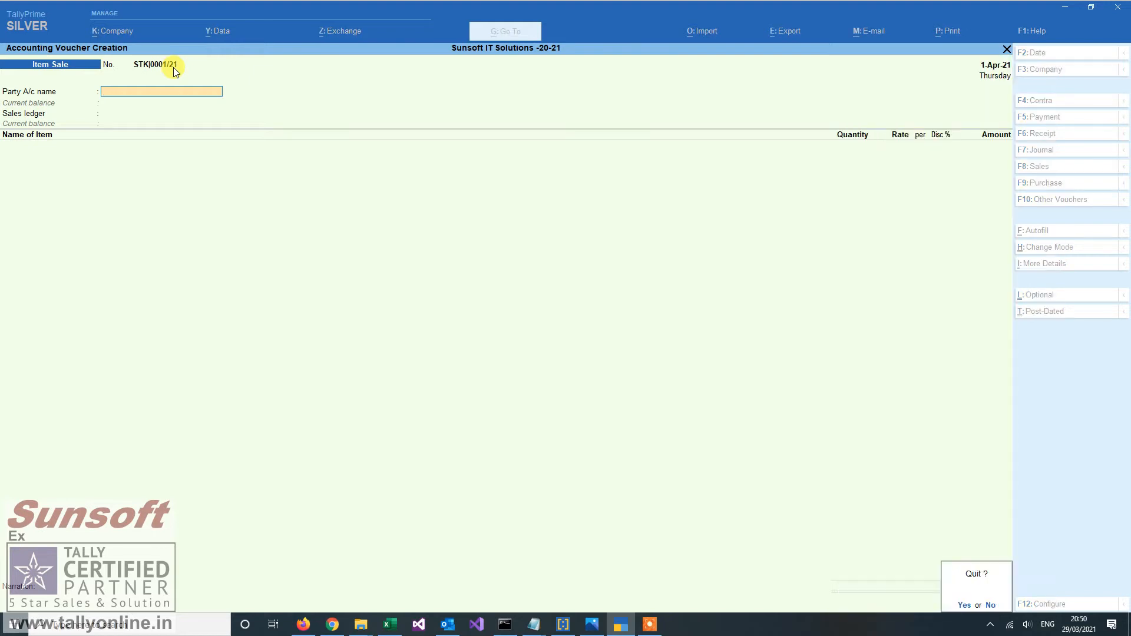
key(Return)
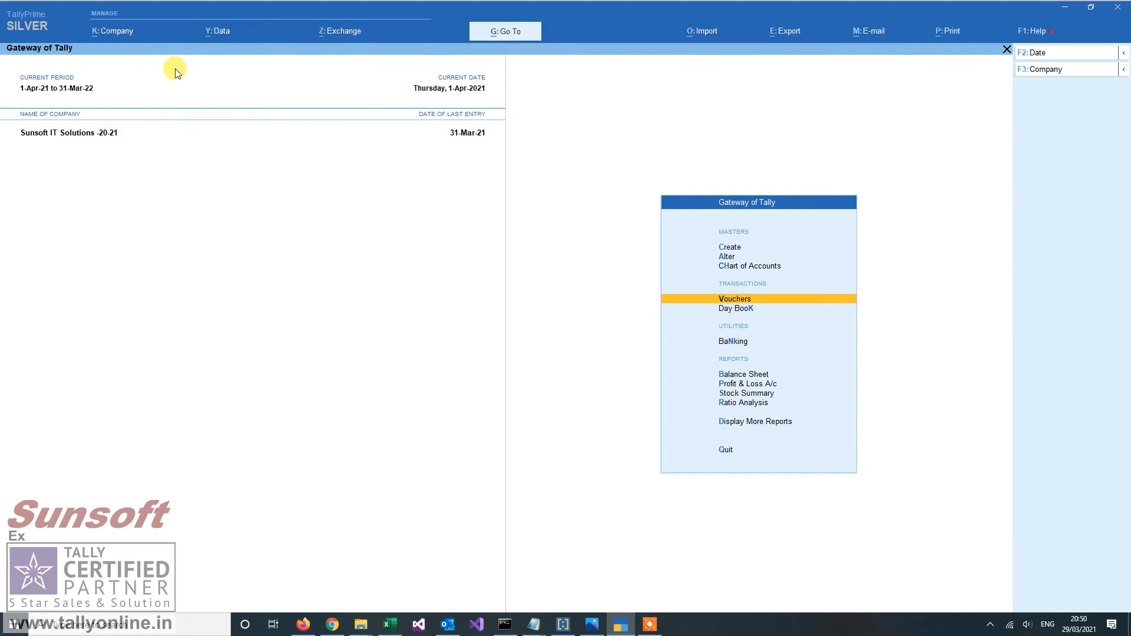
- Split the data of Sunsoft IT Solutions -20-21 from 1-Apr-21 into two companies
click(123, 35)
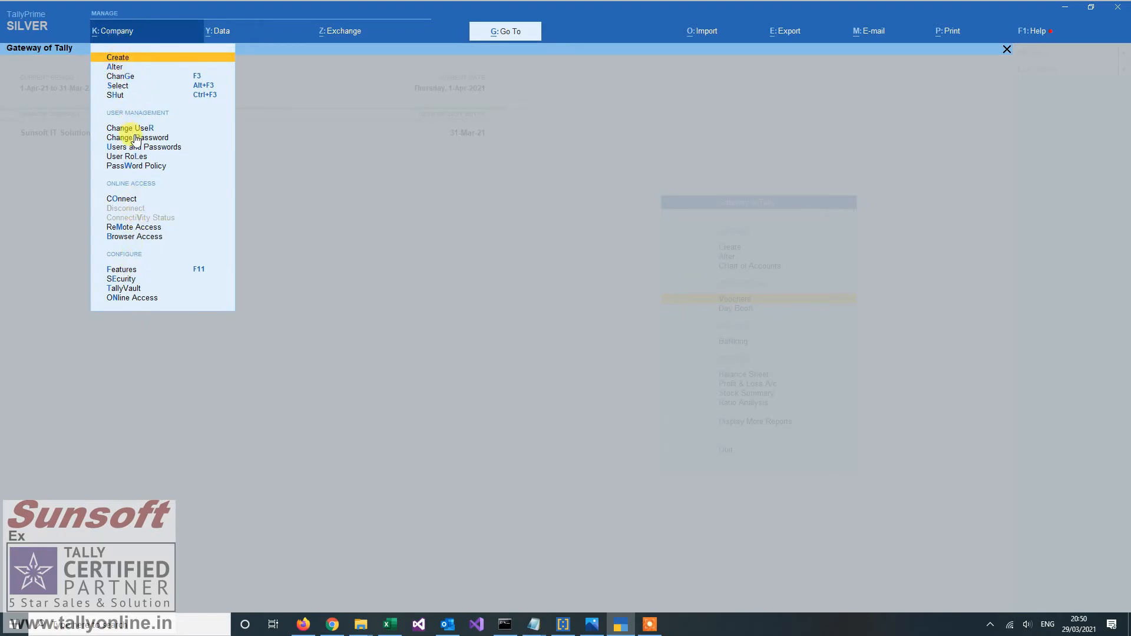
click(211, 32)
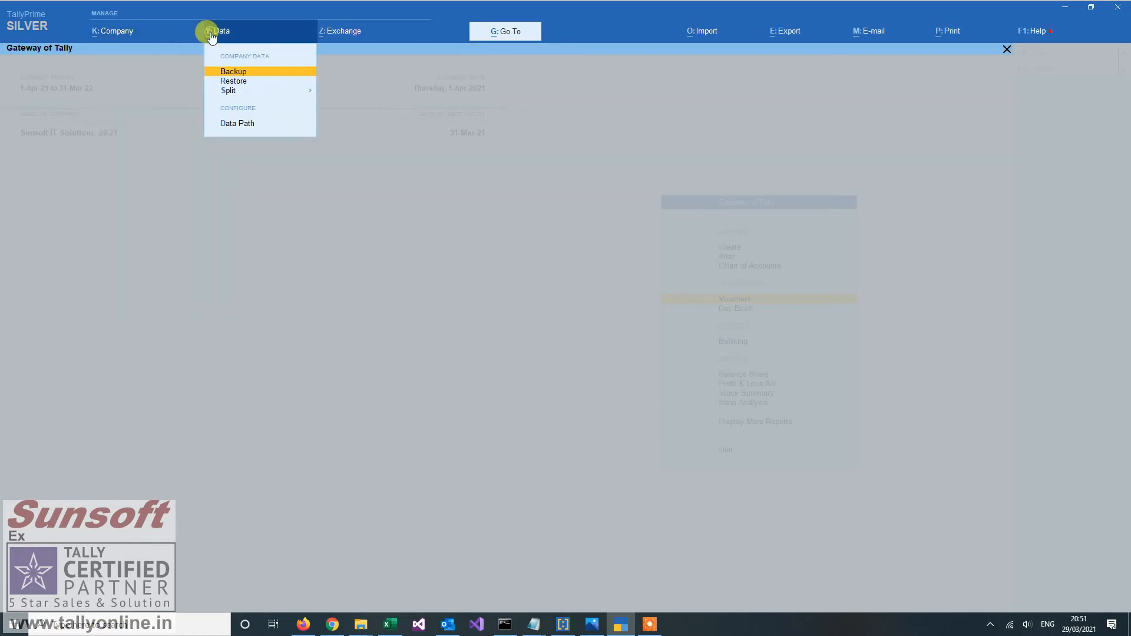
click(225, 89)
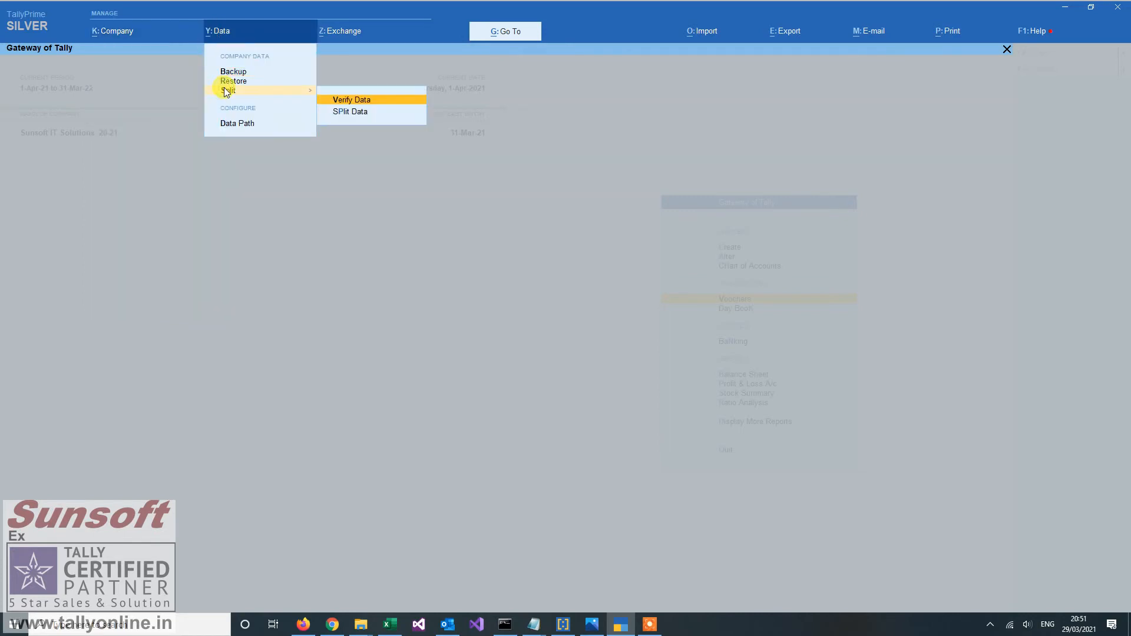
click(358, 113)
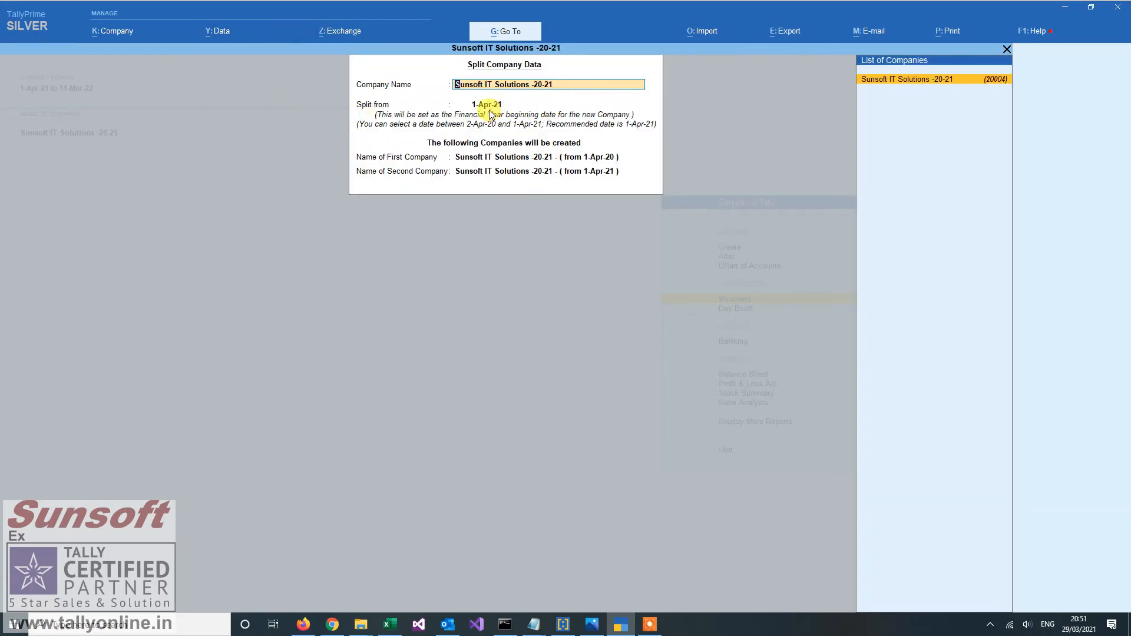
key(Return)
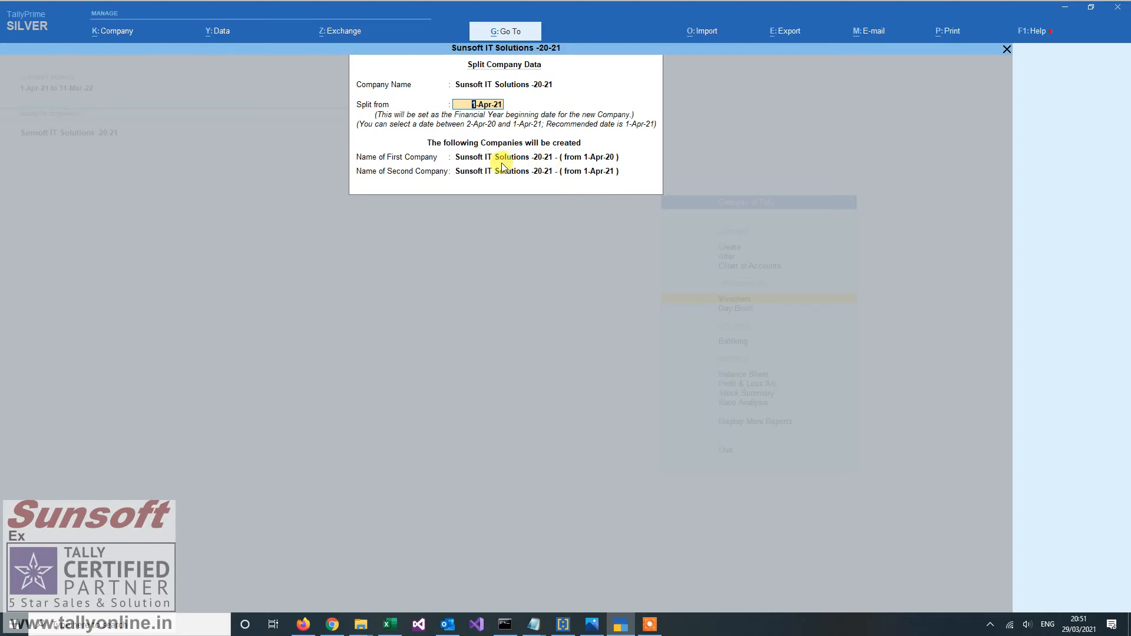
key(Return)
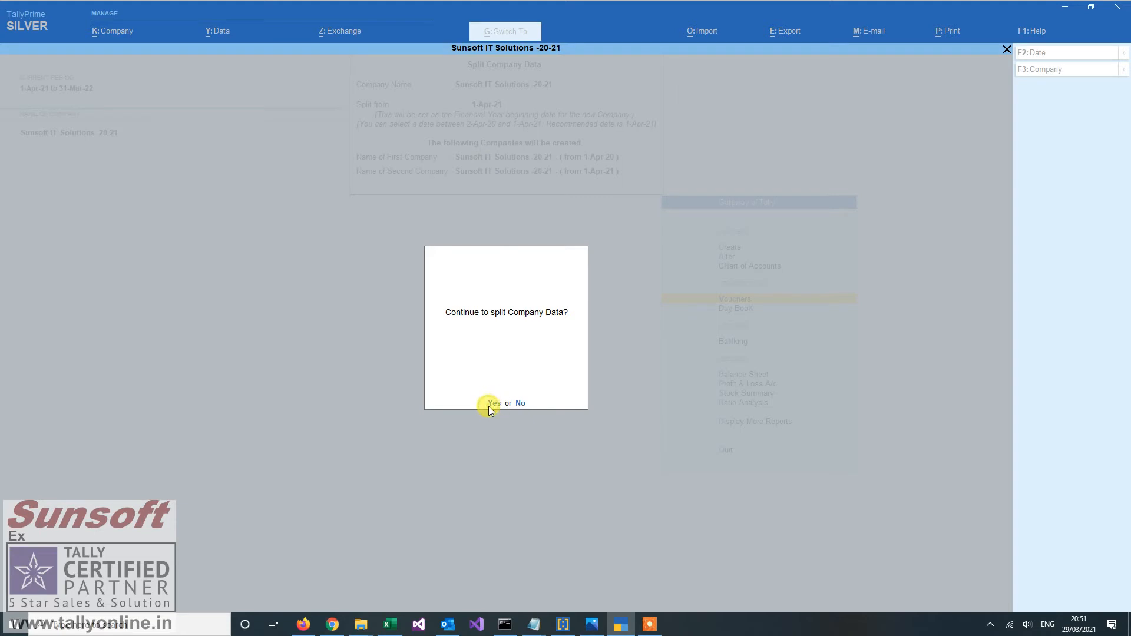
click(493, 403)
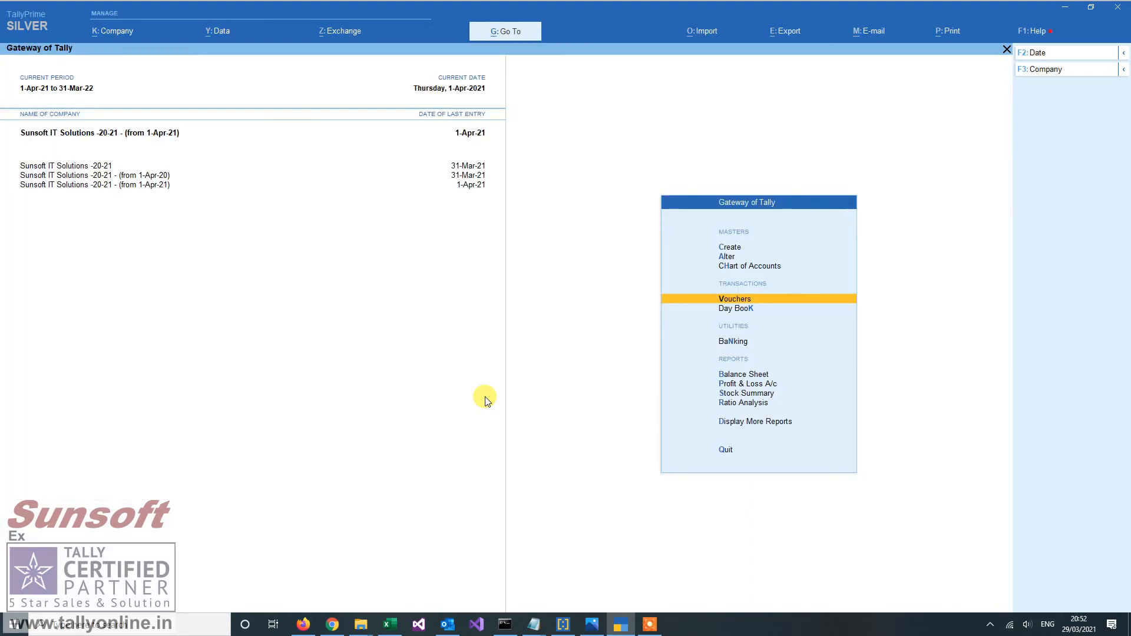
- Activate the original and both split companies in turn to compare them, ending on the one from 1-Apr-21
click(100, 168)
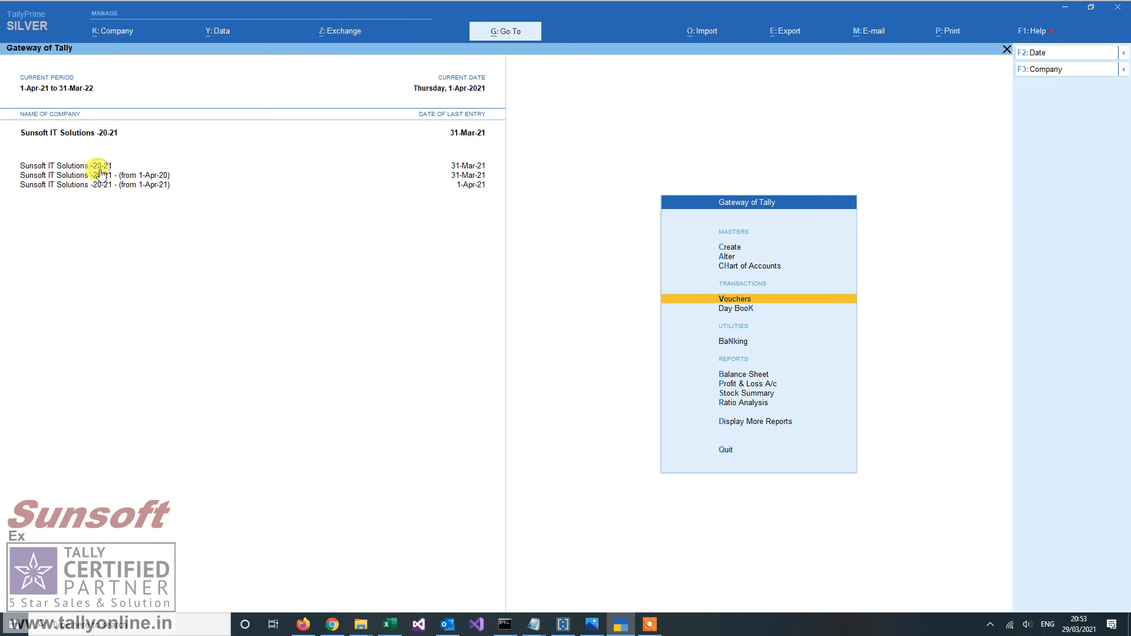
click(102, 176)
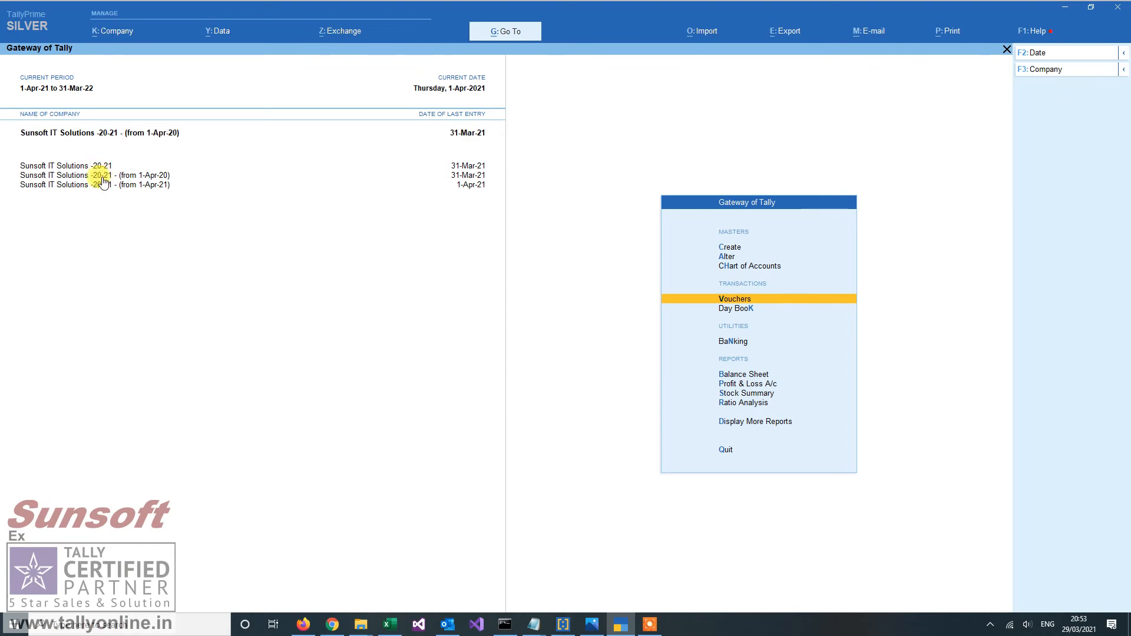
click(102, 187)
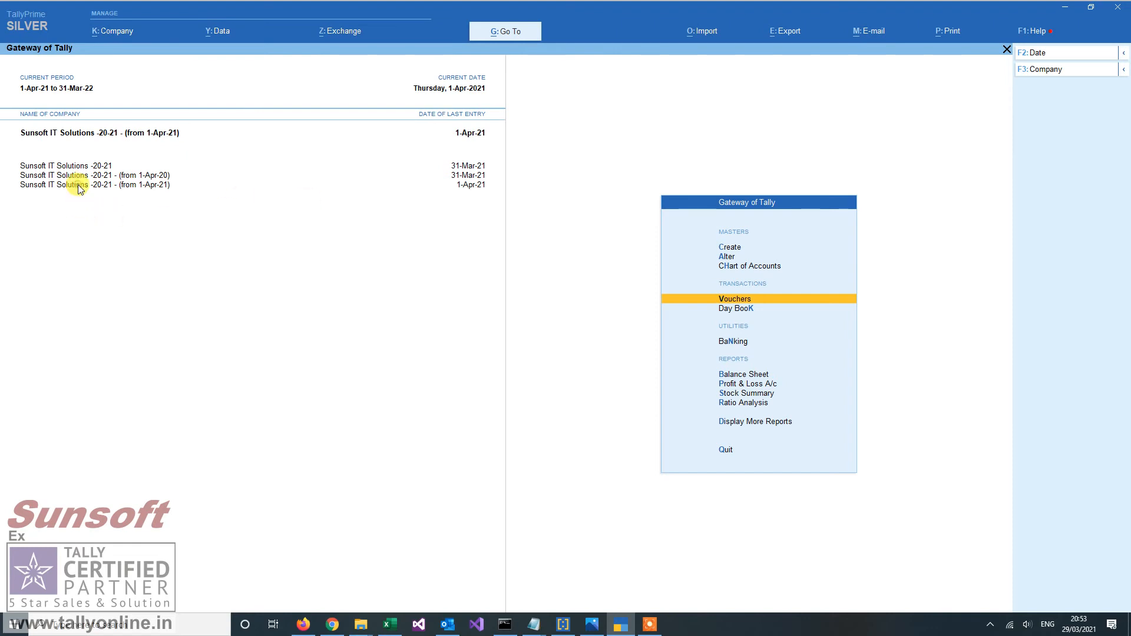
click(79, 186)
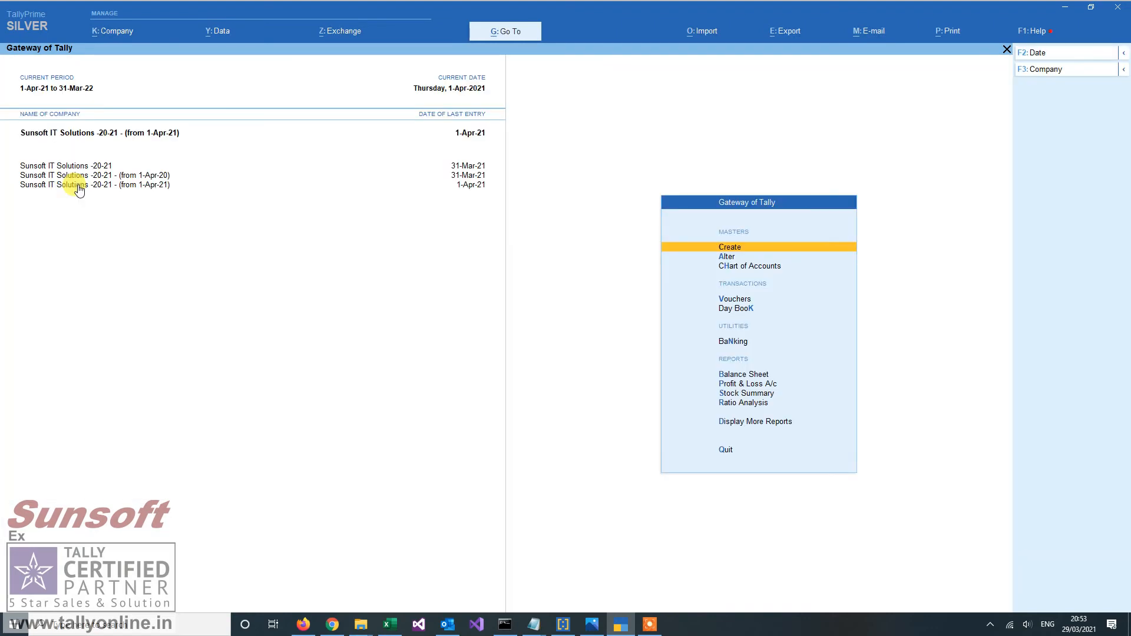
- Check the opening balance in the Aerial Telecom Solutions Pvt.Ltd. ledger and return to the ledger list
key(a)
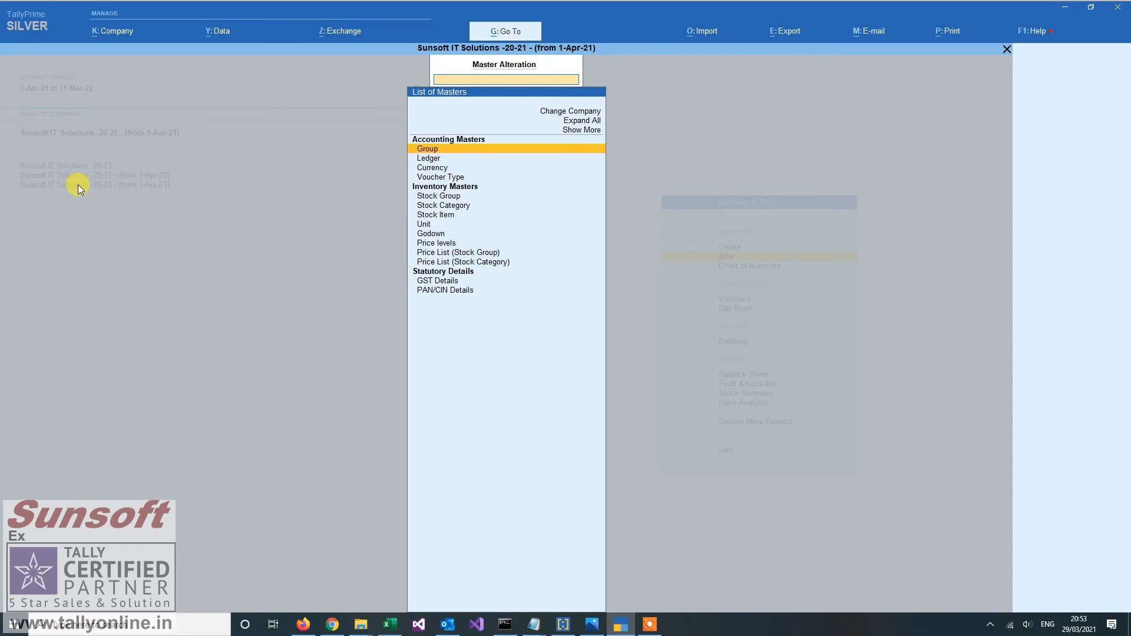
key(Down)
key(Down)
key(Up)
key(Return)
text(Ae)
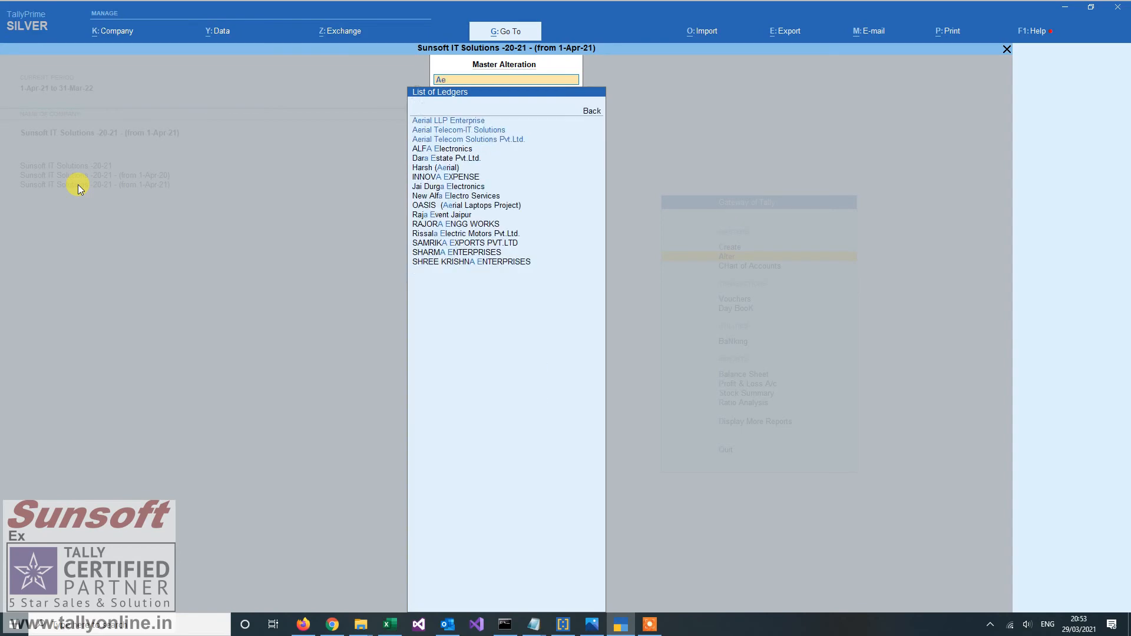
text(r)
key(Down)
key(Down)
key(Down)
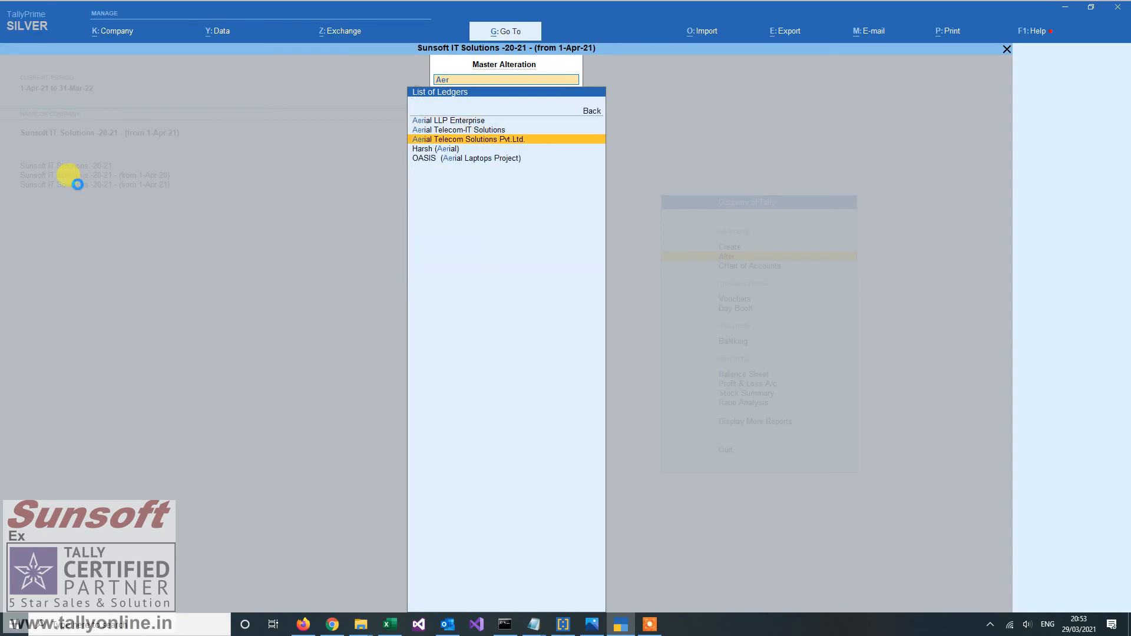
key(Return)
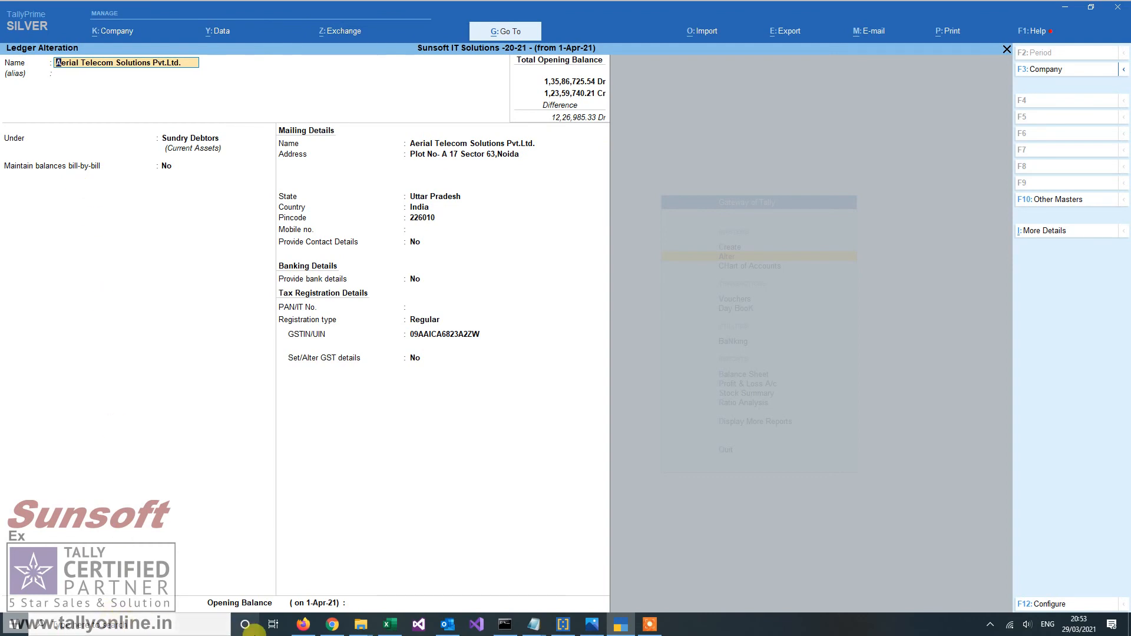
key(Escape)
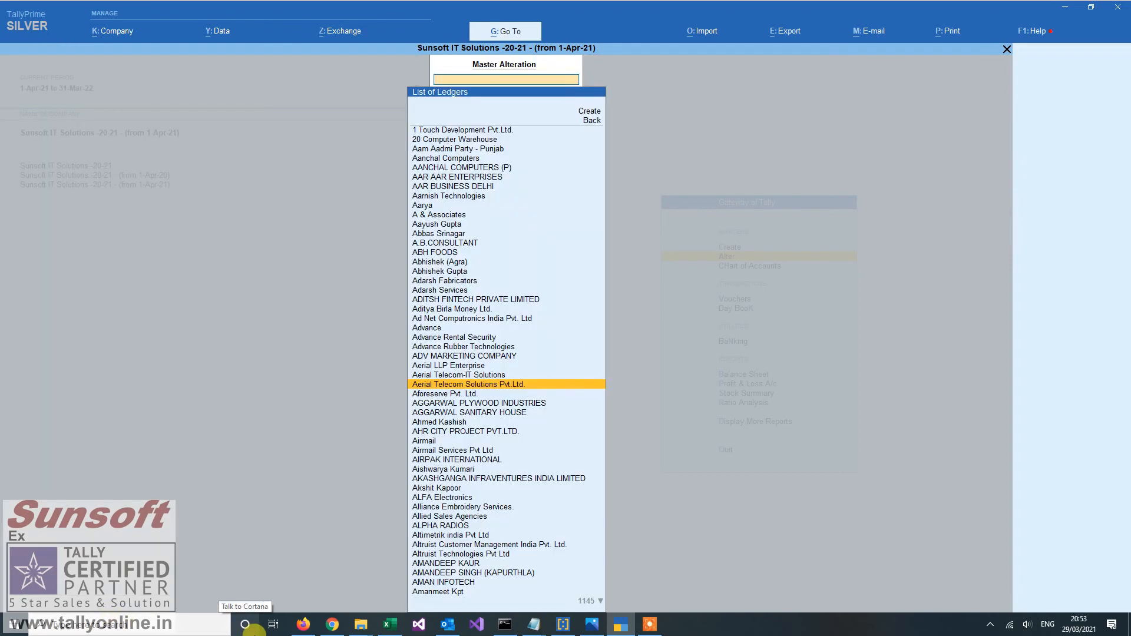
- Check the opening balance in the Aerial Telecom-IT Solutions ledger, quit without changes and return to the Gateway of Tally
key(Up)
key(Return)
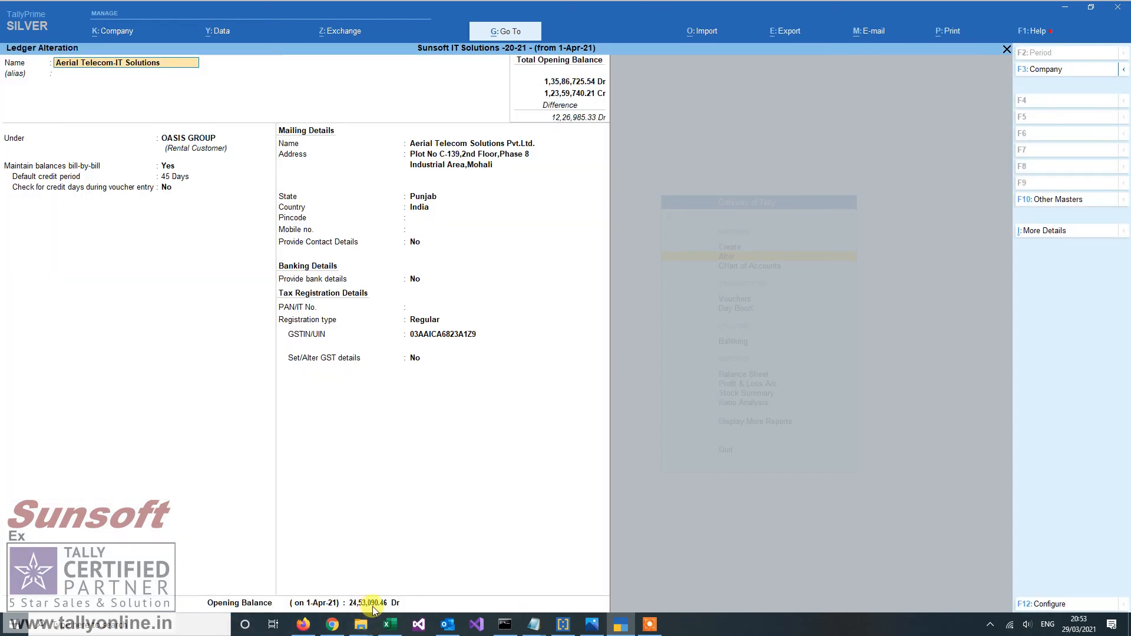
key(Escape)
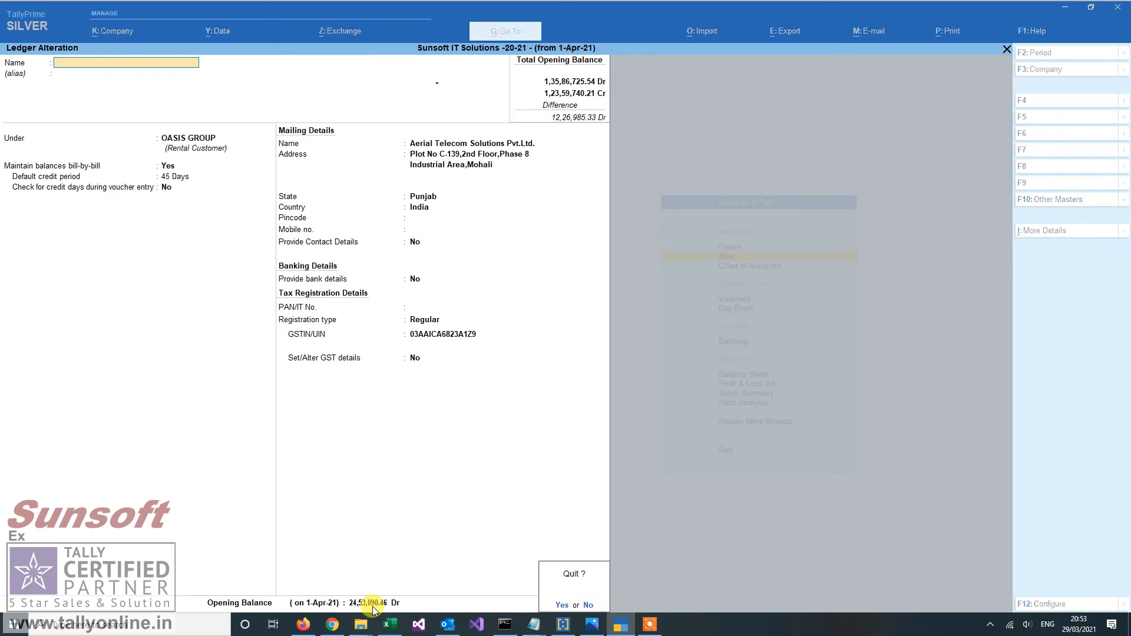
key(y)
key(Escape)
key(Escape)
key(Escape)
key(Escape)
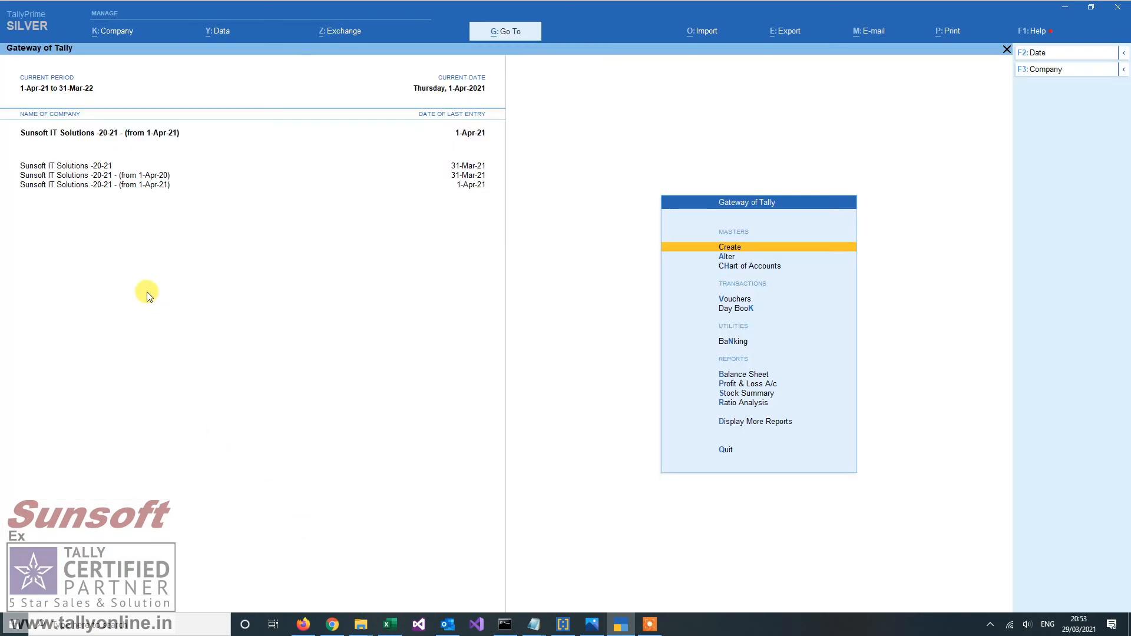
- Switch to the split company Sunsoft IT Solutions -20-21 - (from 1-Apr-20)
click(148, 176)
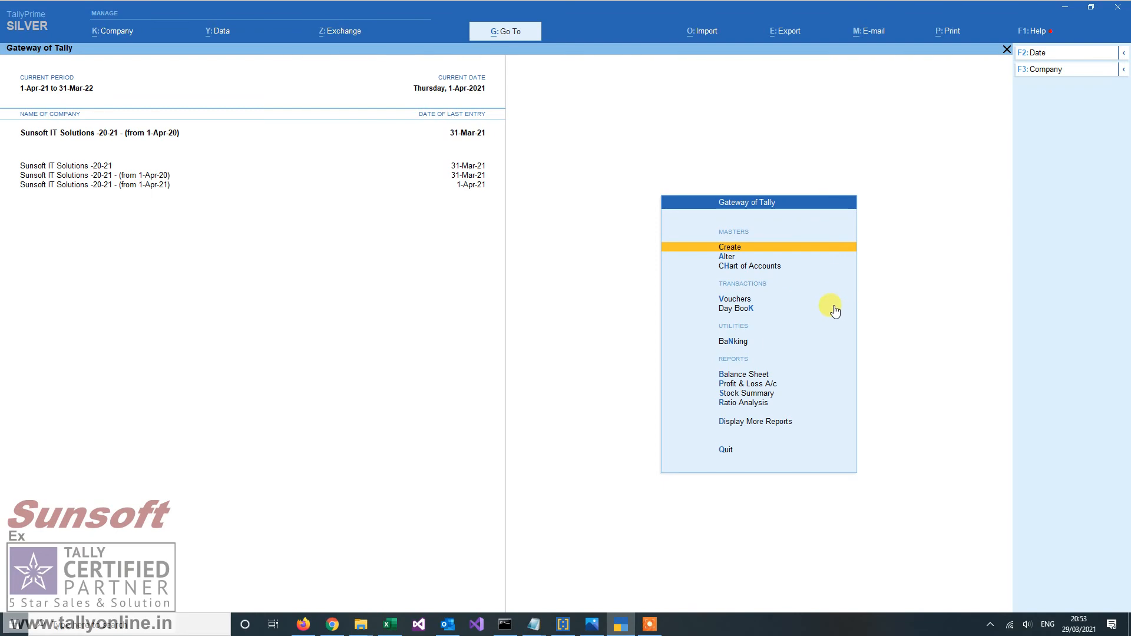
key(Down)
key(Return)
key(Down)
key(Down)
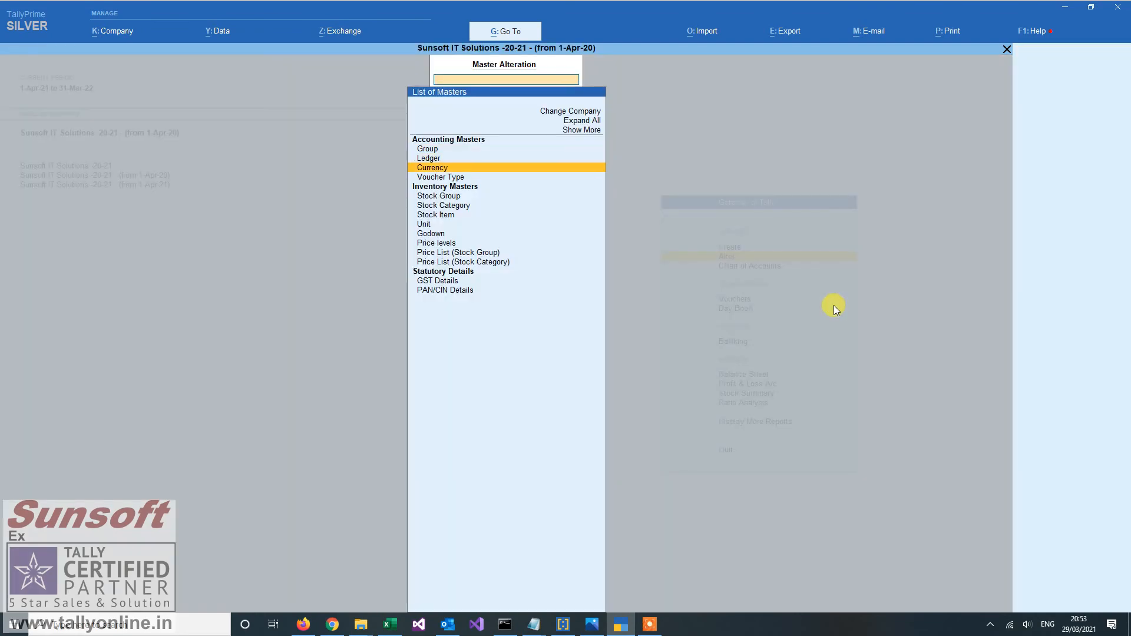
key(Up)
key(Return)
key(Escape)
key(Escape)
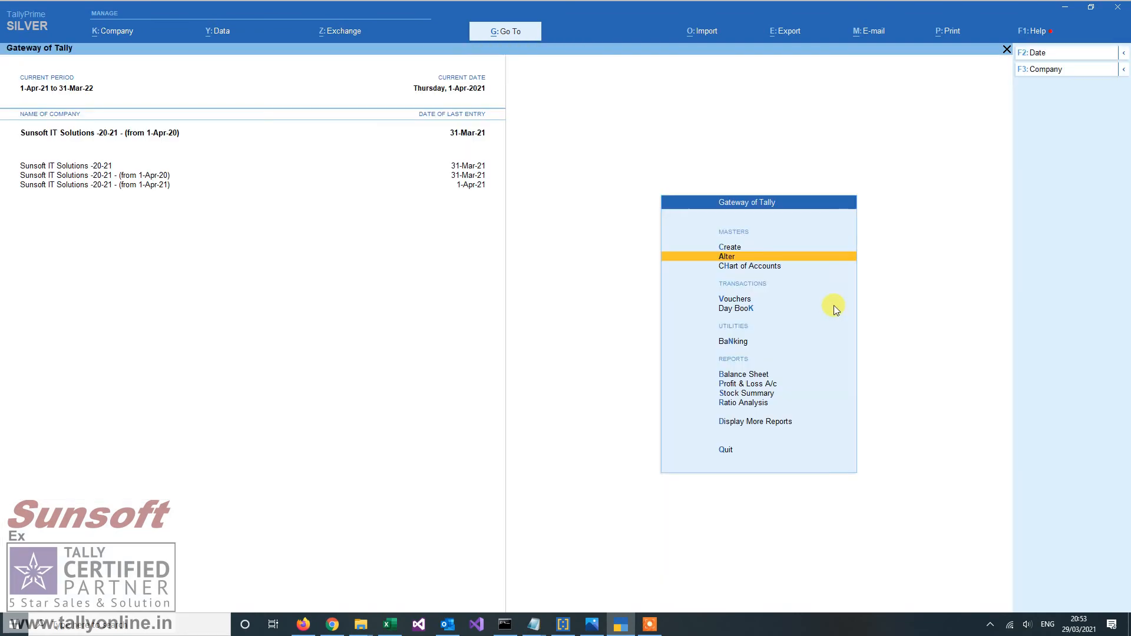
- Open the ledger vouchers report of Aerial Telecom-IT Solutions
key(d)
text(al)
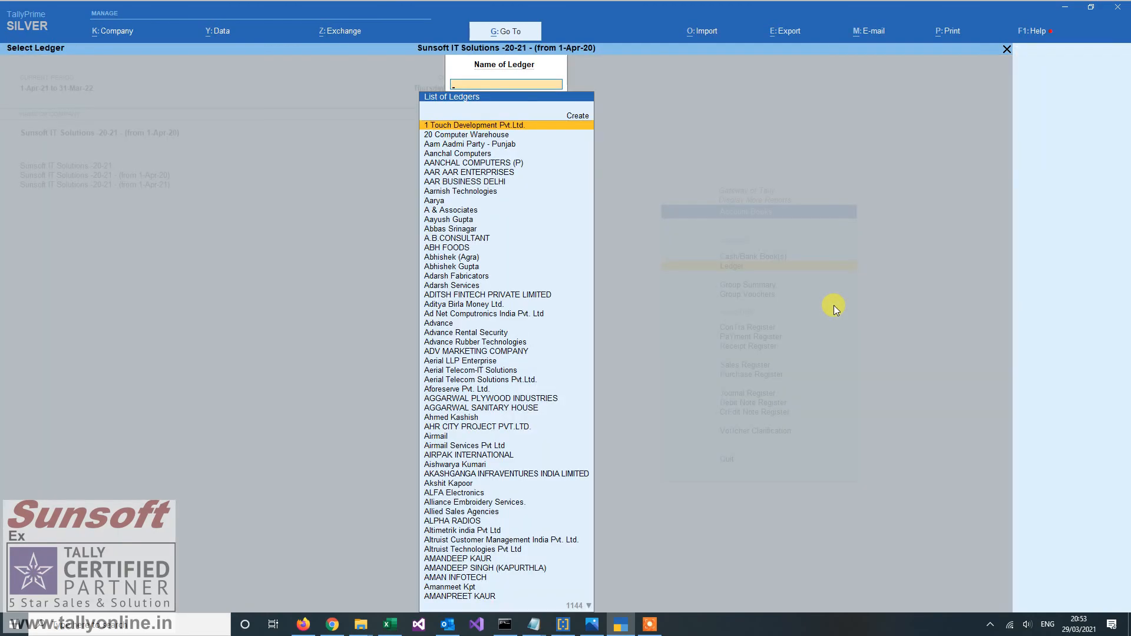
text(Aer)
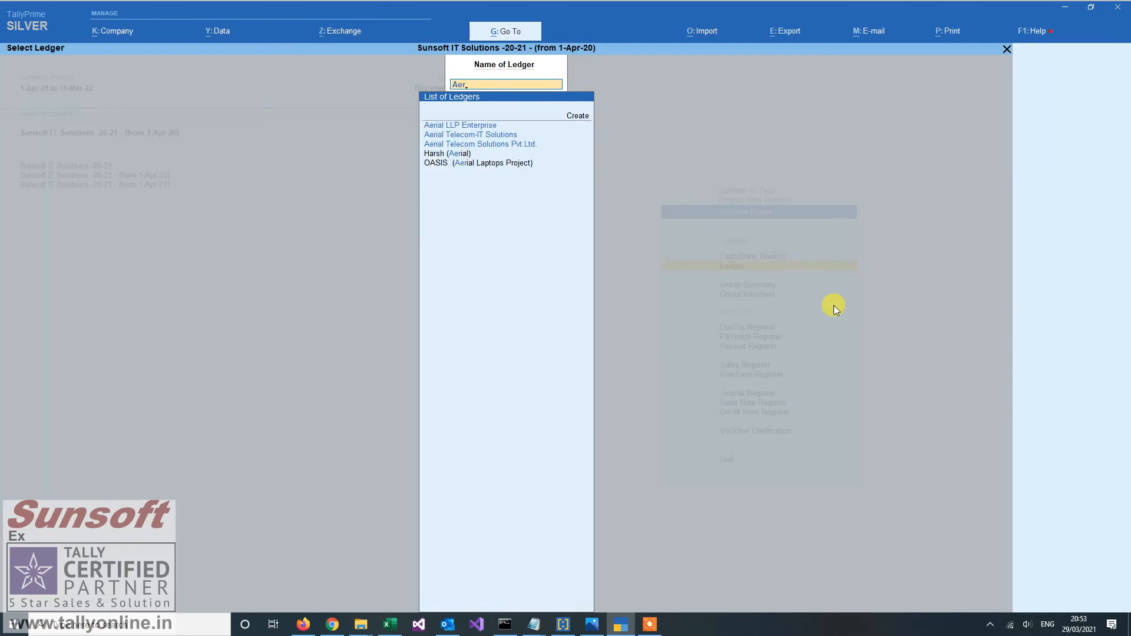
key(Down)
key(Return)
- Set the ledger report period from 1-4-2021 to 31-3-2101
key(F2)
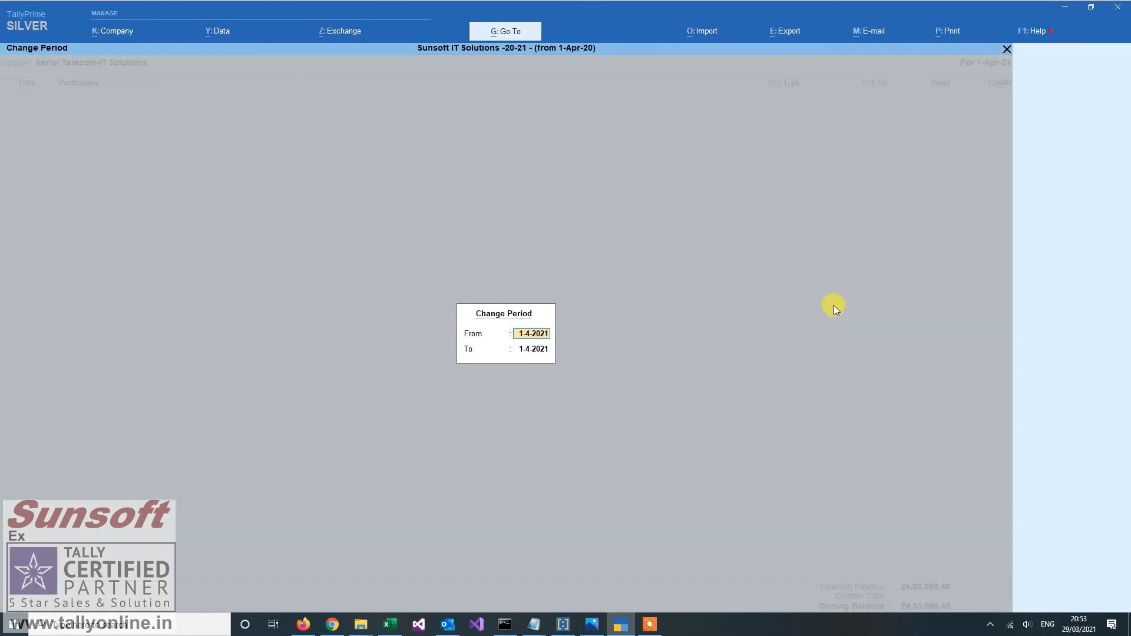
text(1-4)
key(Return)
text(33)
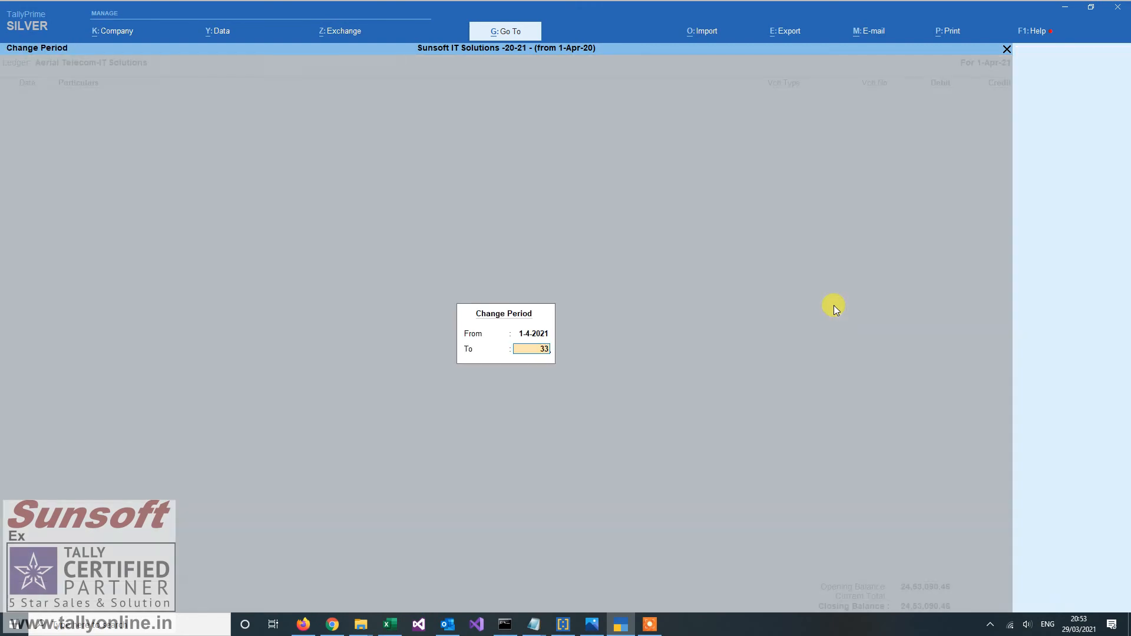
text(1-3-)
text(2101)
key(Return)
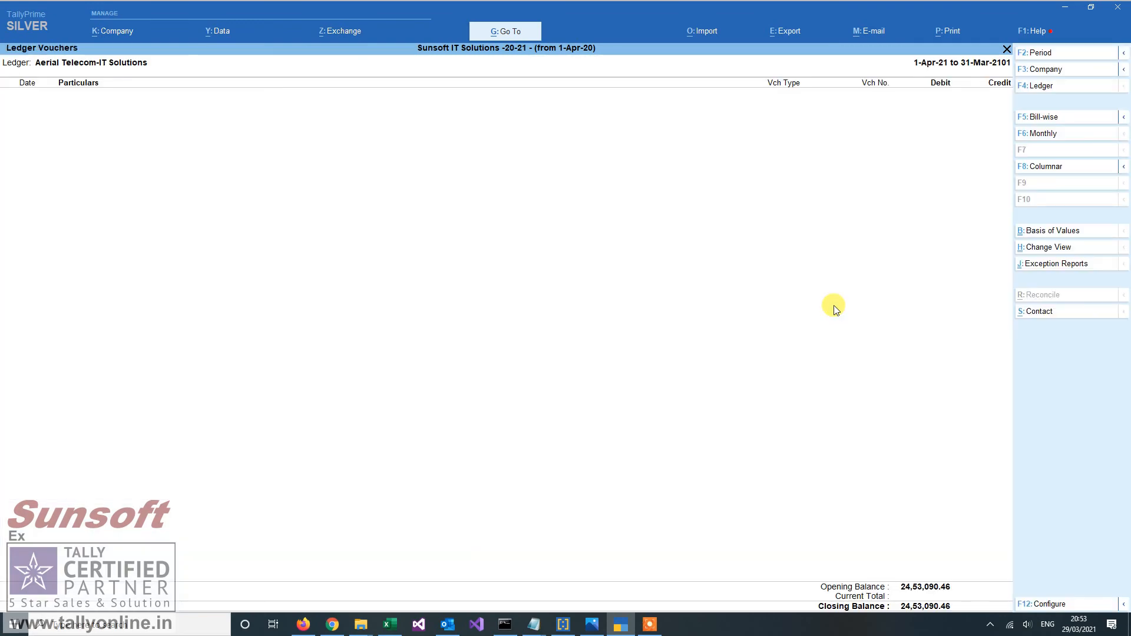
- Set the ledger report period from 1-4-20 to 31-3-21
key(F2)
key(Return)
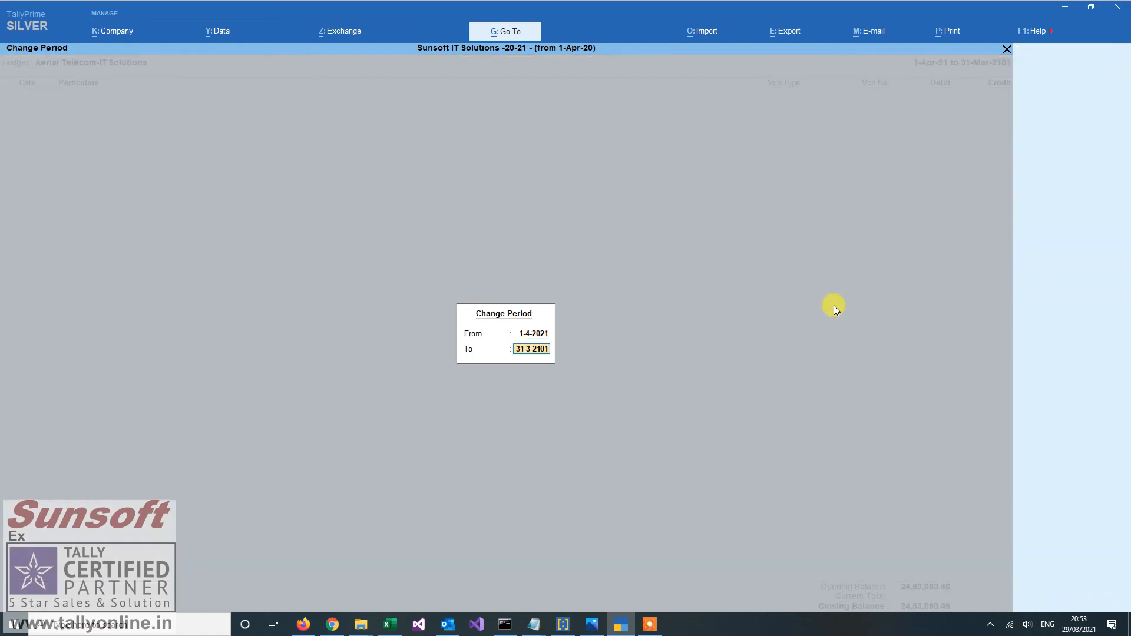
text(31-3-2021)
key(Return)
text(1-4-20)
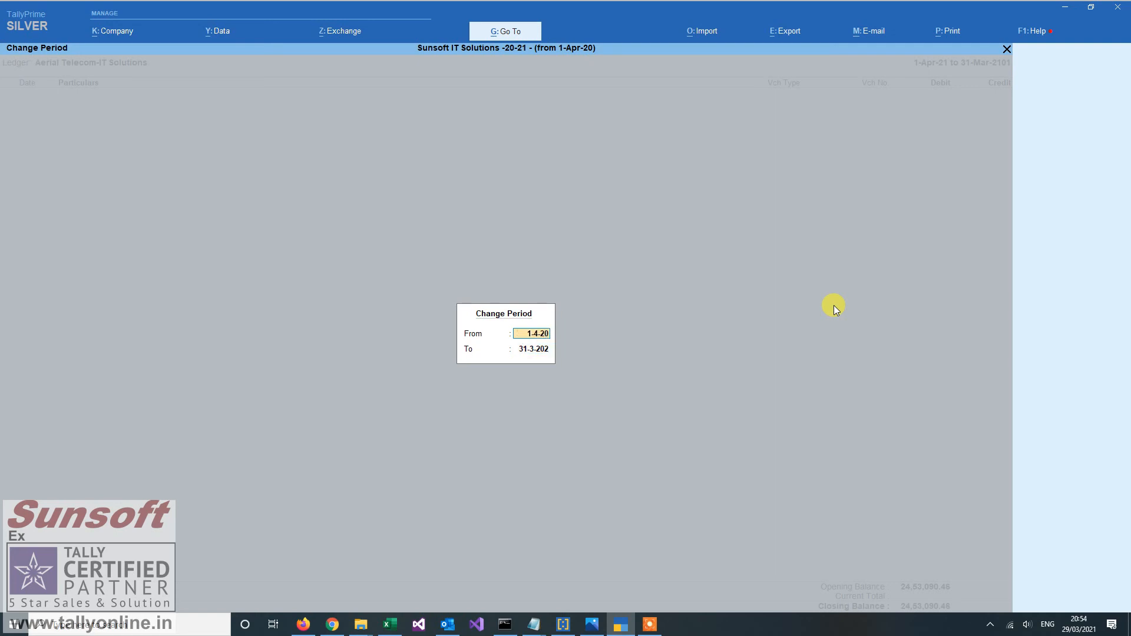
key(Return)
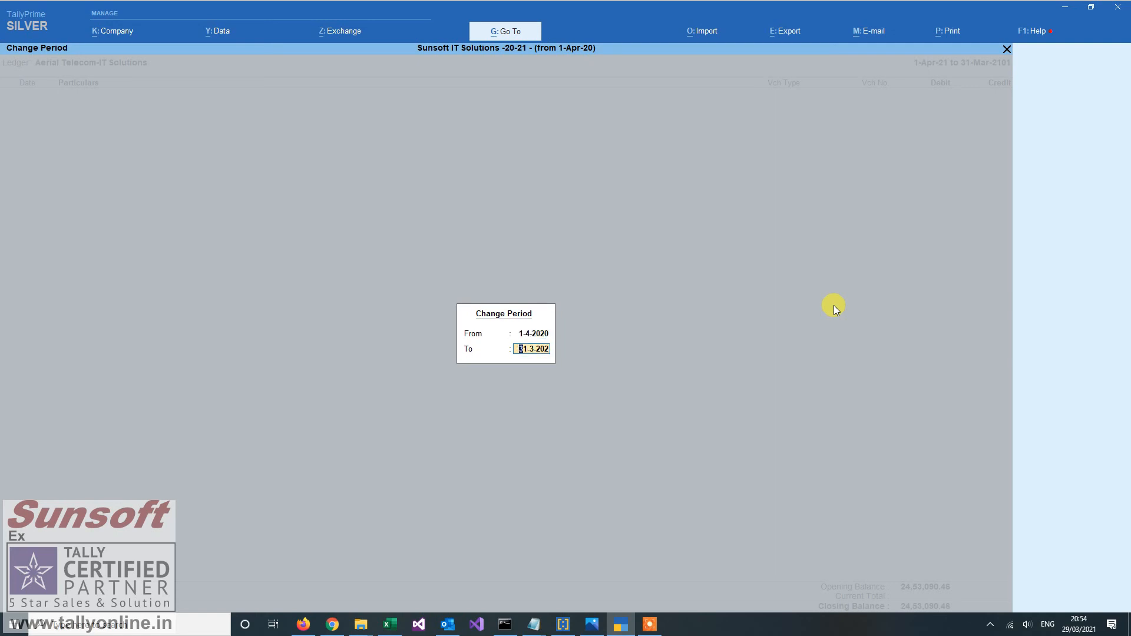
text(31-3-21)
key(Return)
- Check the closing balance at the end of the ledger vouchers and return to the Gateway of Tally
key(ctrl+End)
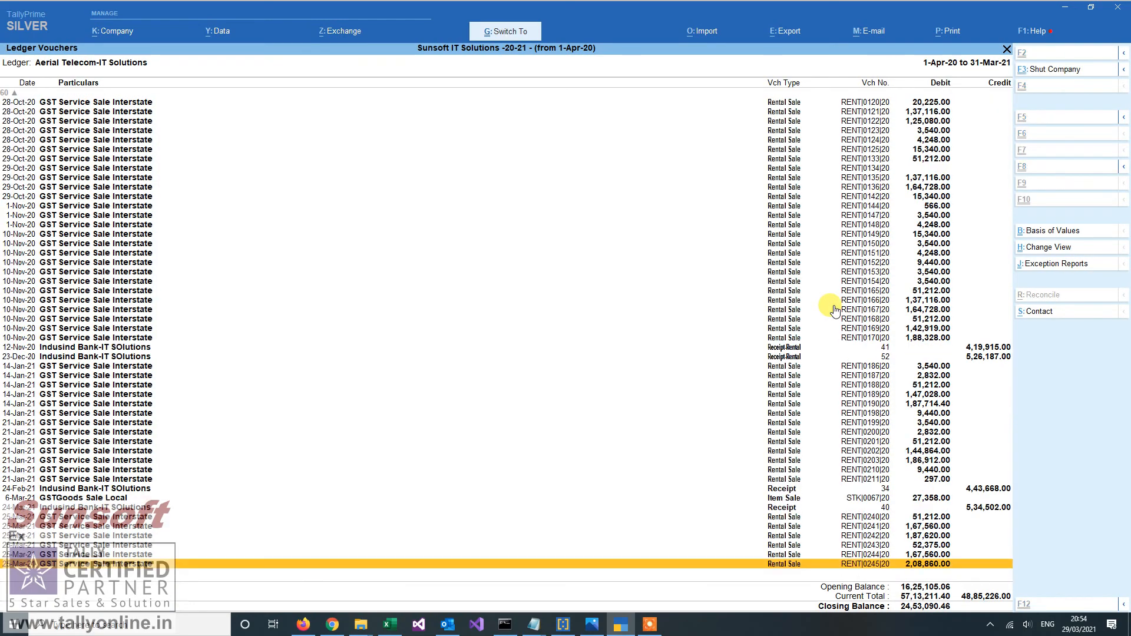
key(Escape)
key(Escape)
key(Escape)
key(Escape)
key(Escape)
key(Escape)
key(Escape)
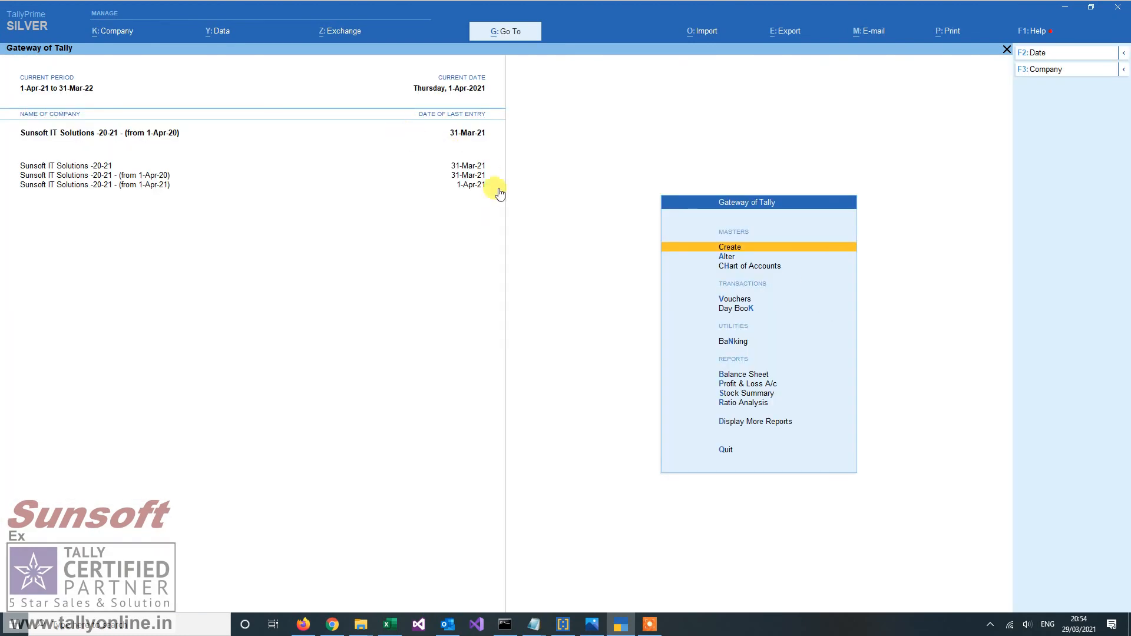
- Switch to the split company from 1-Apr-21, then open voucher entry and leave it without entering anything
click(139, 185)
key(Down)
key(Down)
key(Down)
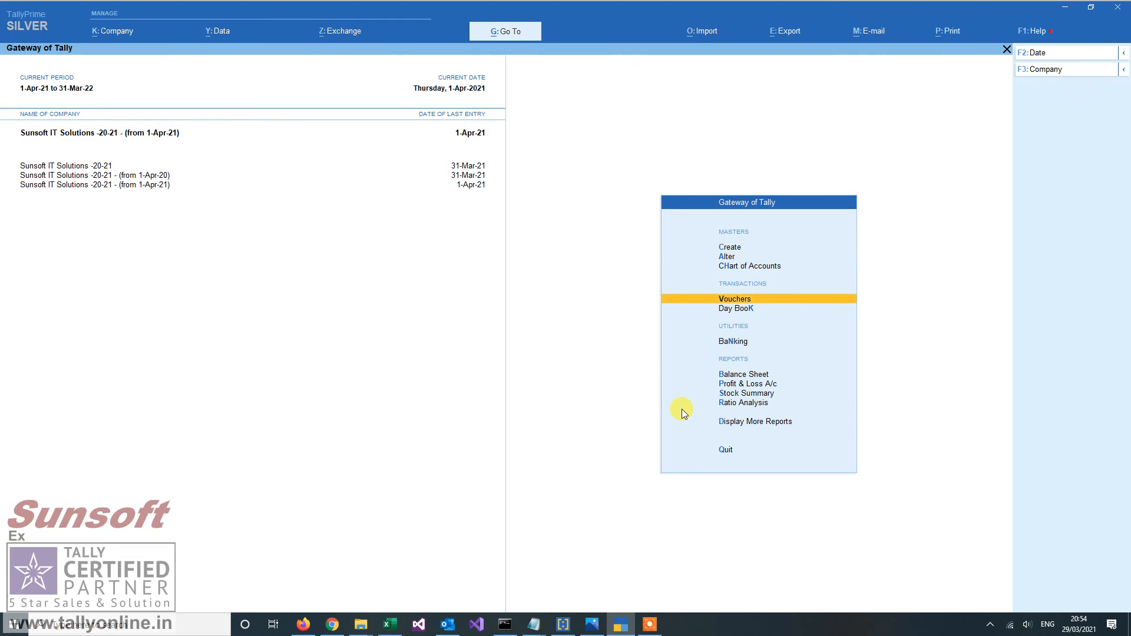
key(Return)
key(Escape)
- Open the list of ledgers for alteration in the company split from 1-Apr-21
key(a)
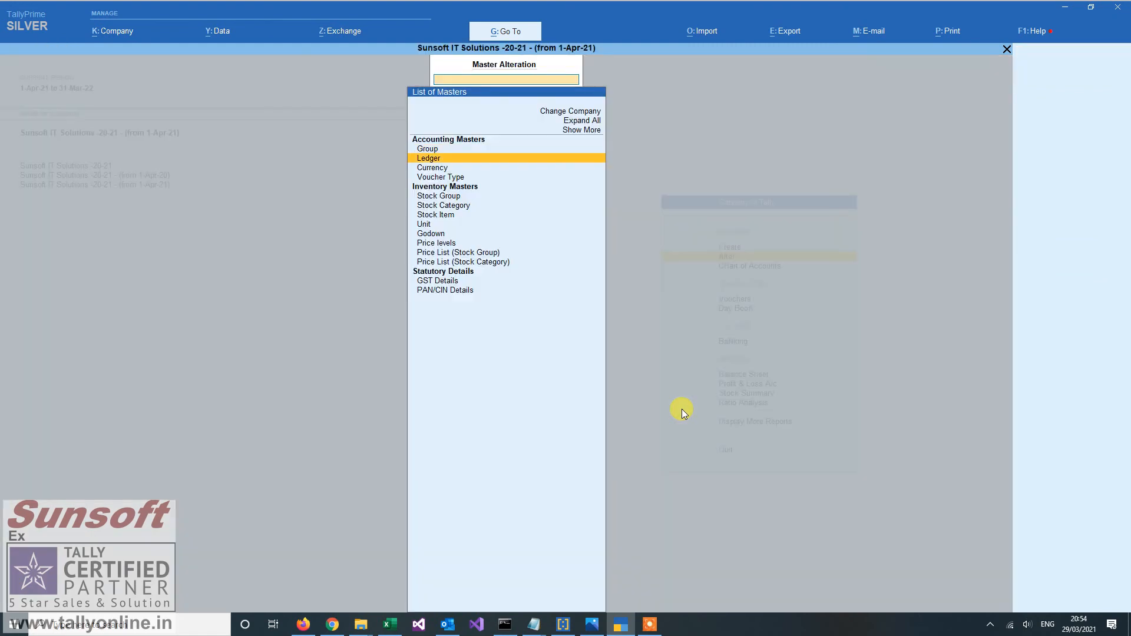
key(Down)
key(Down)
key(Down)
key(Down)
key(Down)
key(Down)
key(Up)
key(Up)
key(Up)
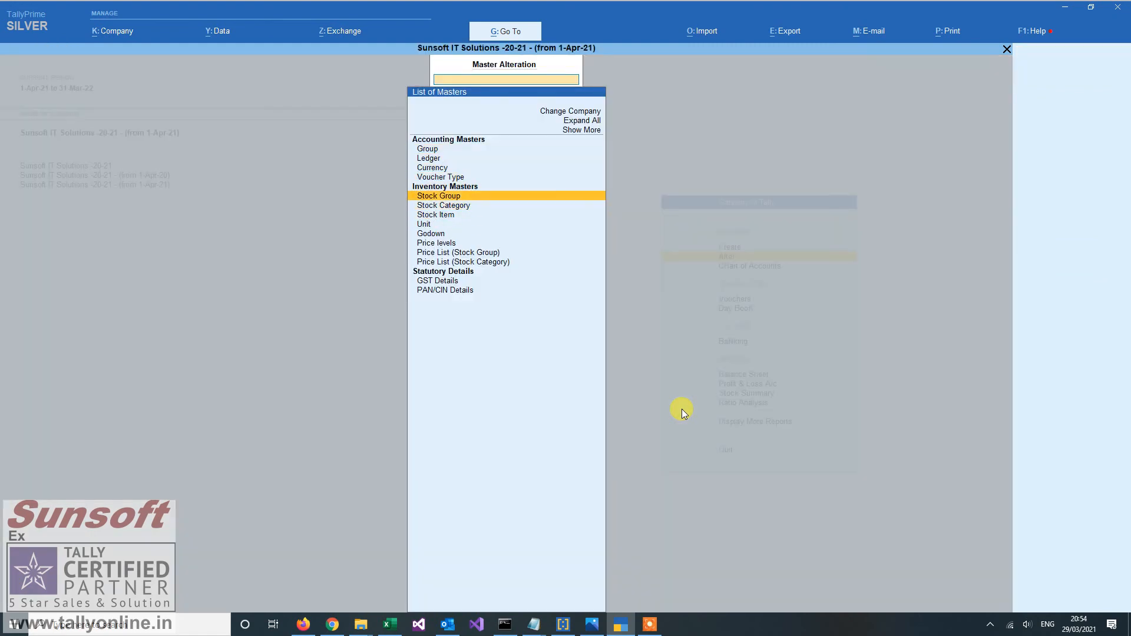
key(Down)
key(Down)
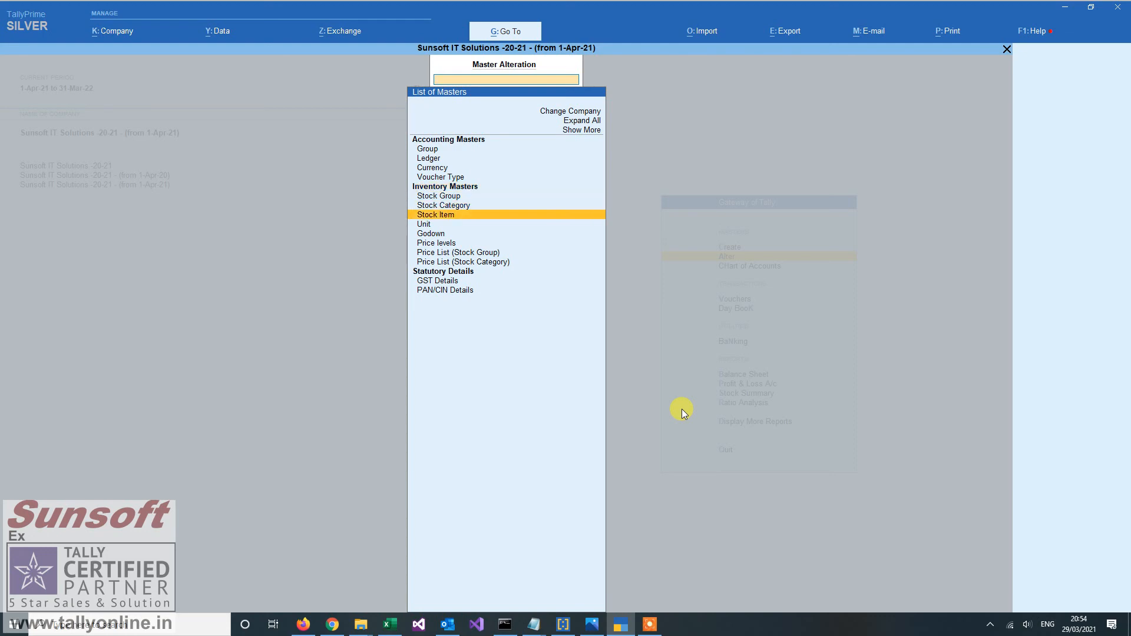
key(Up)
key(Up)
key(Up)
key(Up)
key(Up)
key(Return)
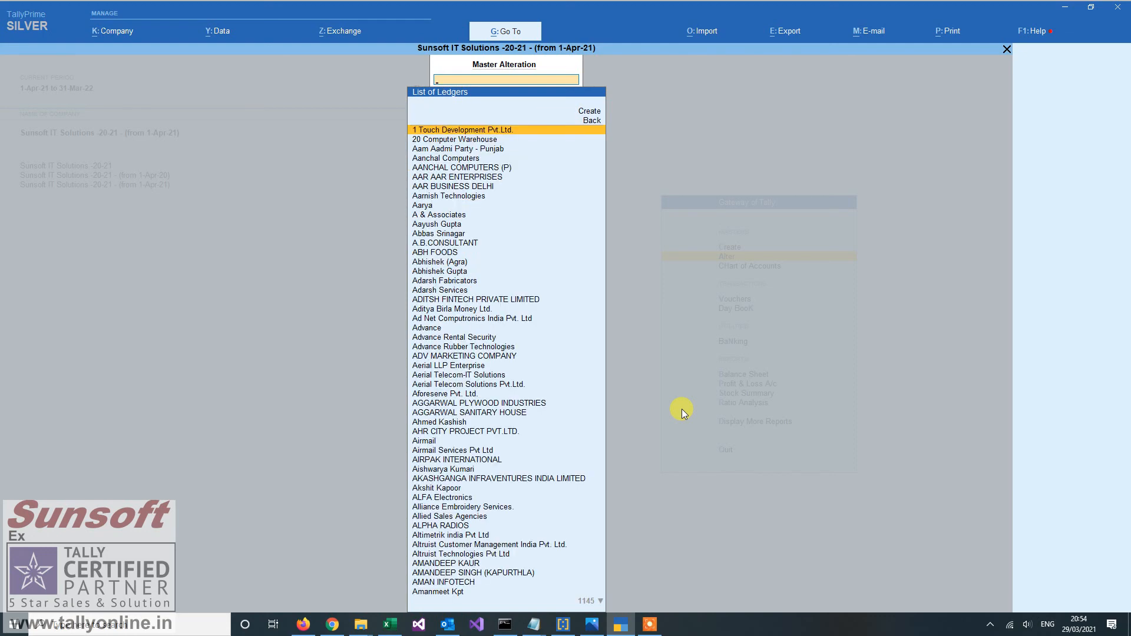
- Find the ledgers matching "Aeria" and open the Aerial Telecom-IT Solutions ledger for alteration
text(Aeria)
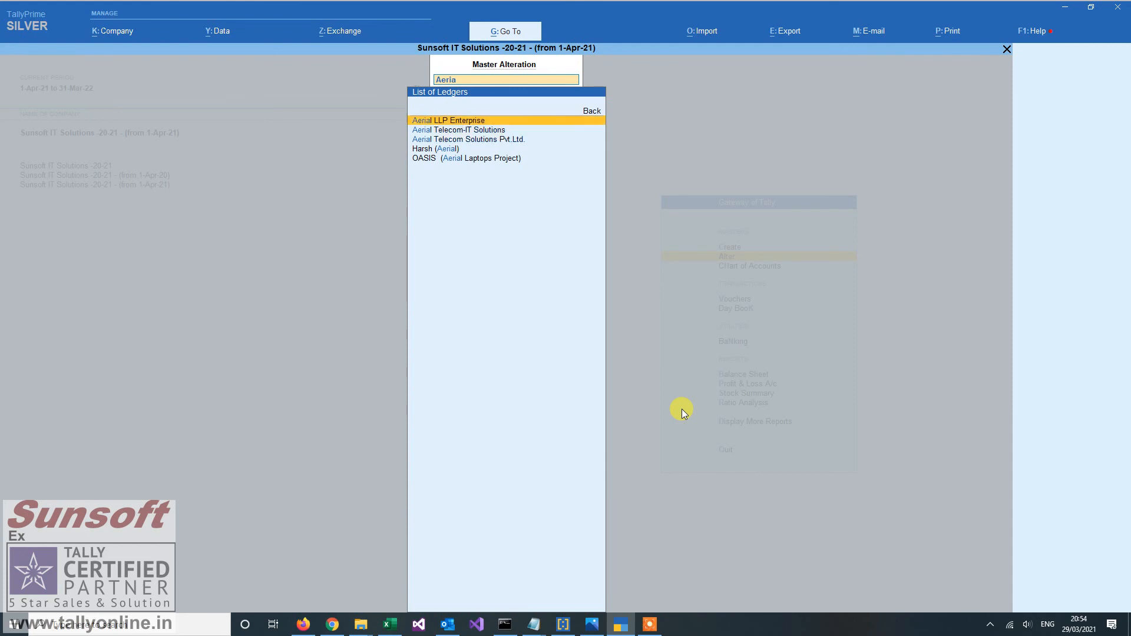
key(Down)
key(Down)
key(Up)
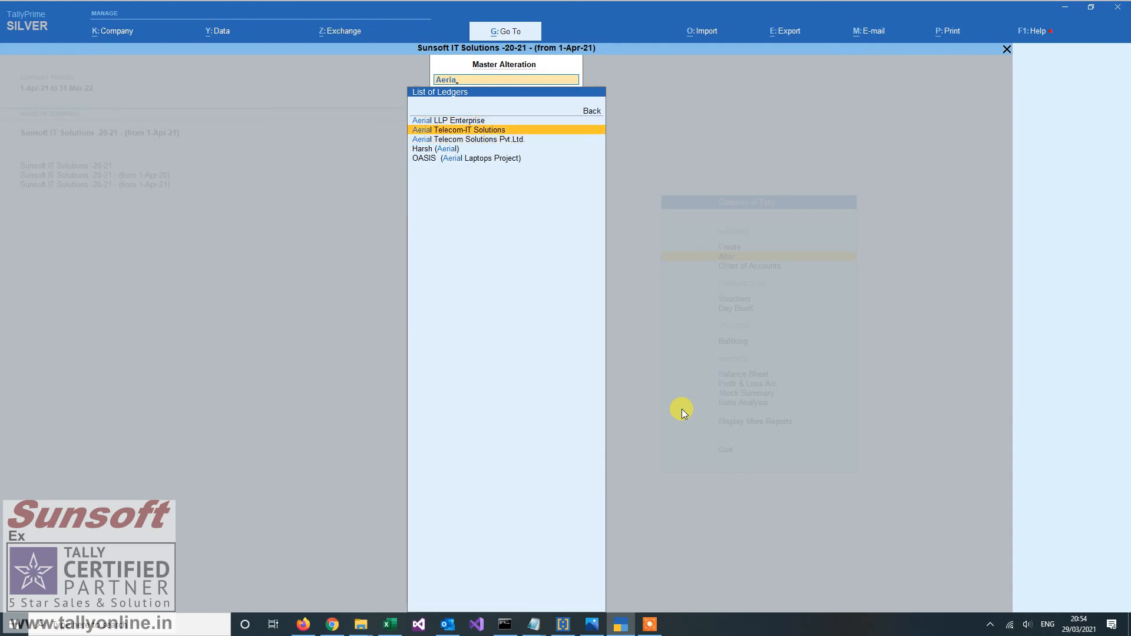
key(Return)
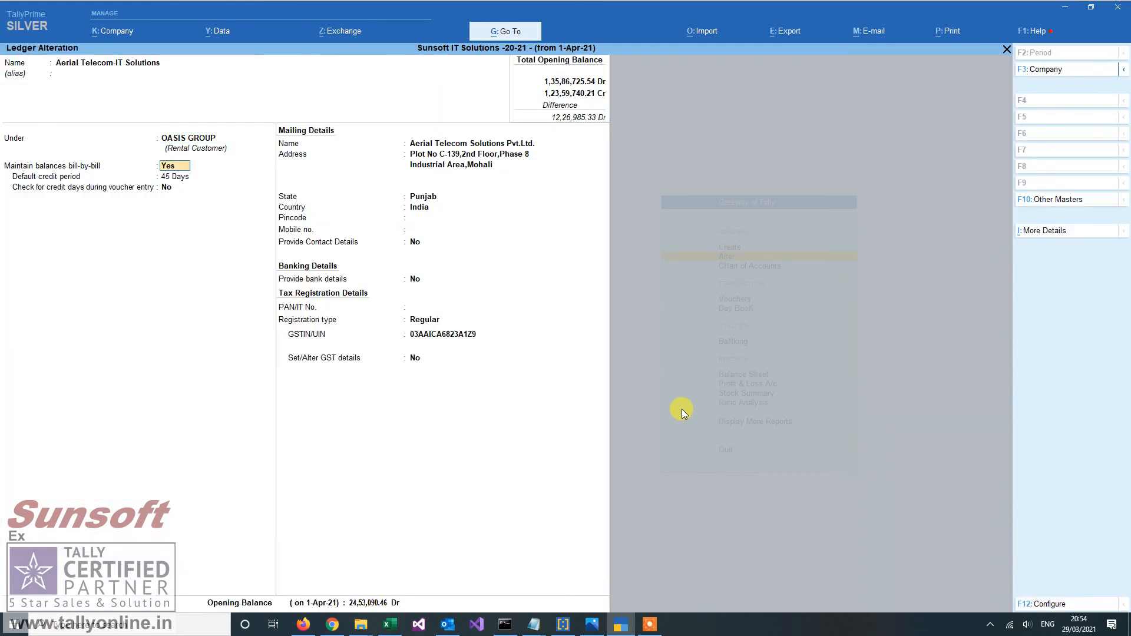
- Examine the bill-wise breakup of the ledger's opening balance on 1-Apr-21, then leave the ledger alteration without saving
click(372, 603)
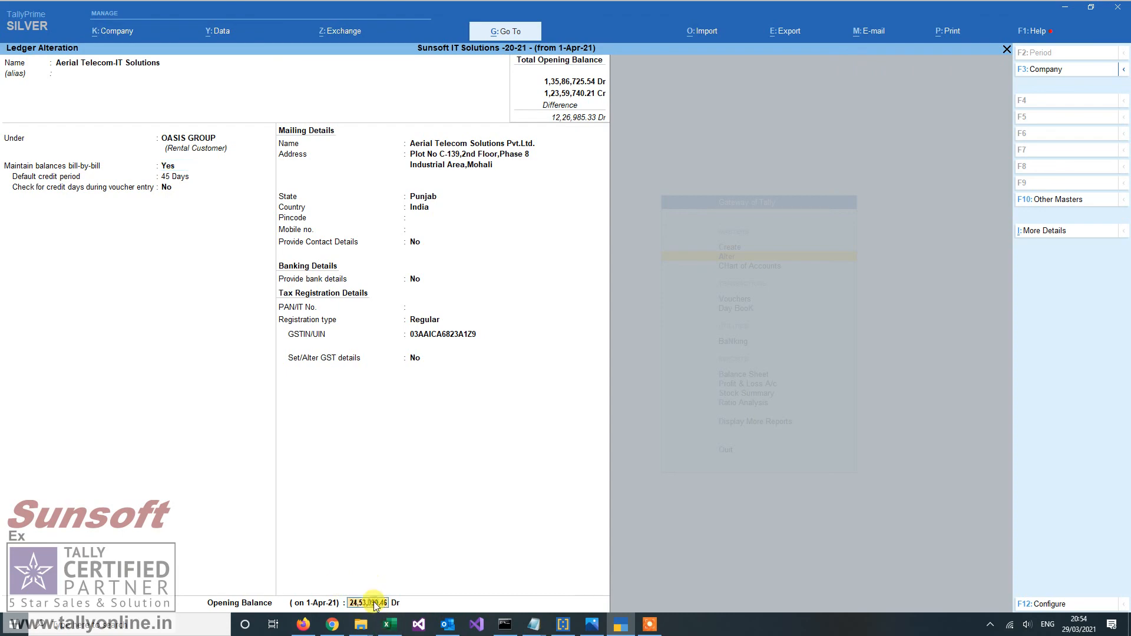
key(Return)
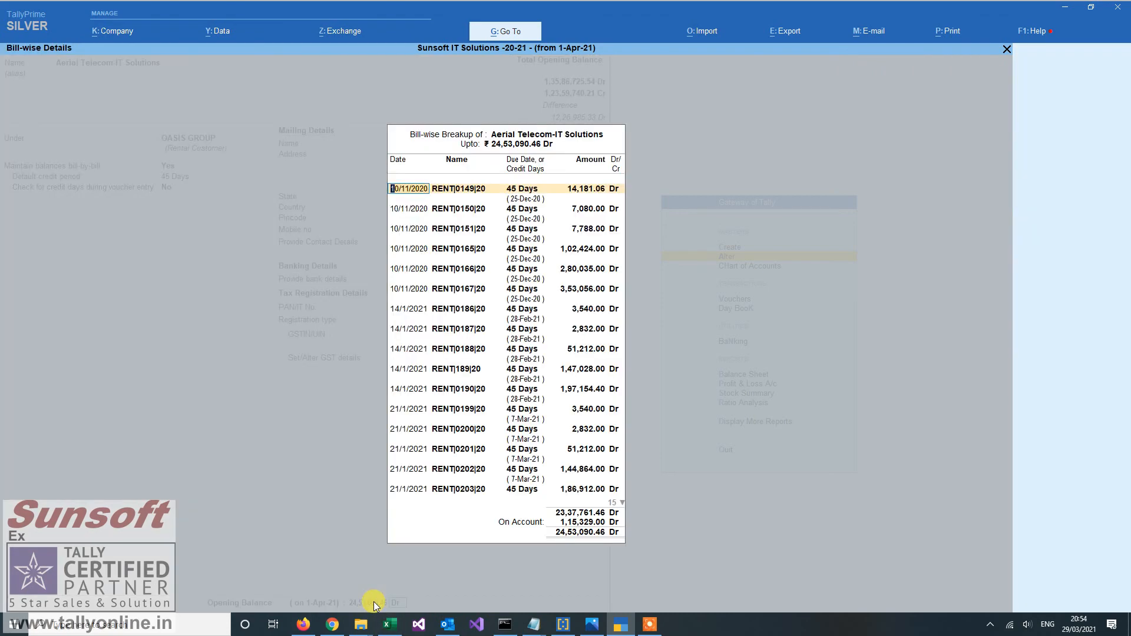
key(ctrl+a)
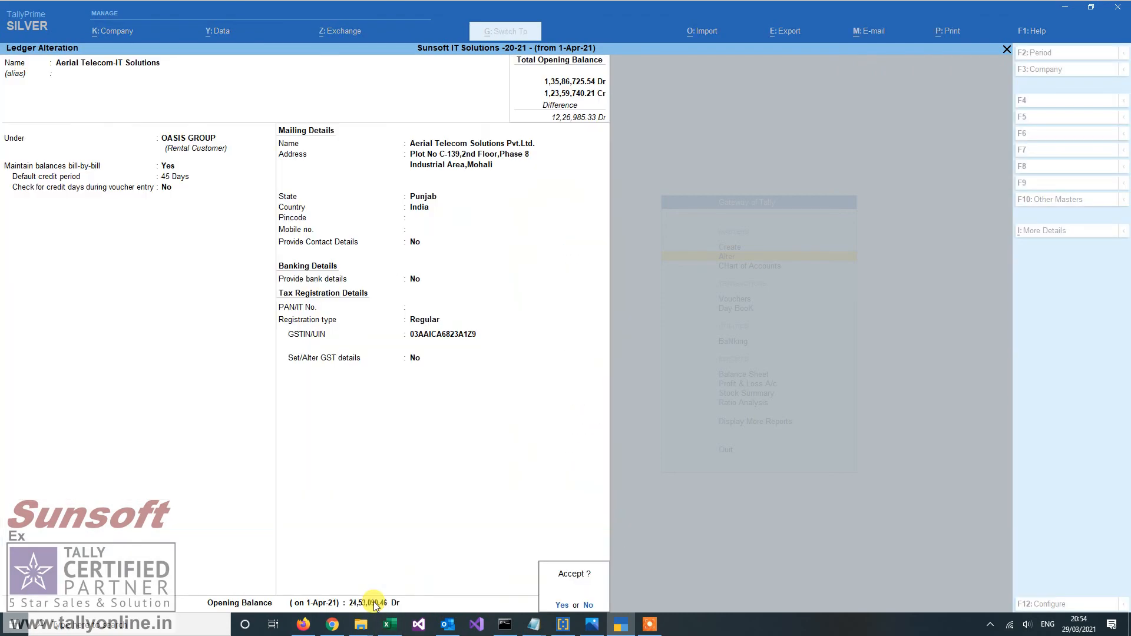
key(Escape)
key(Escape)
key(Escape)
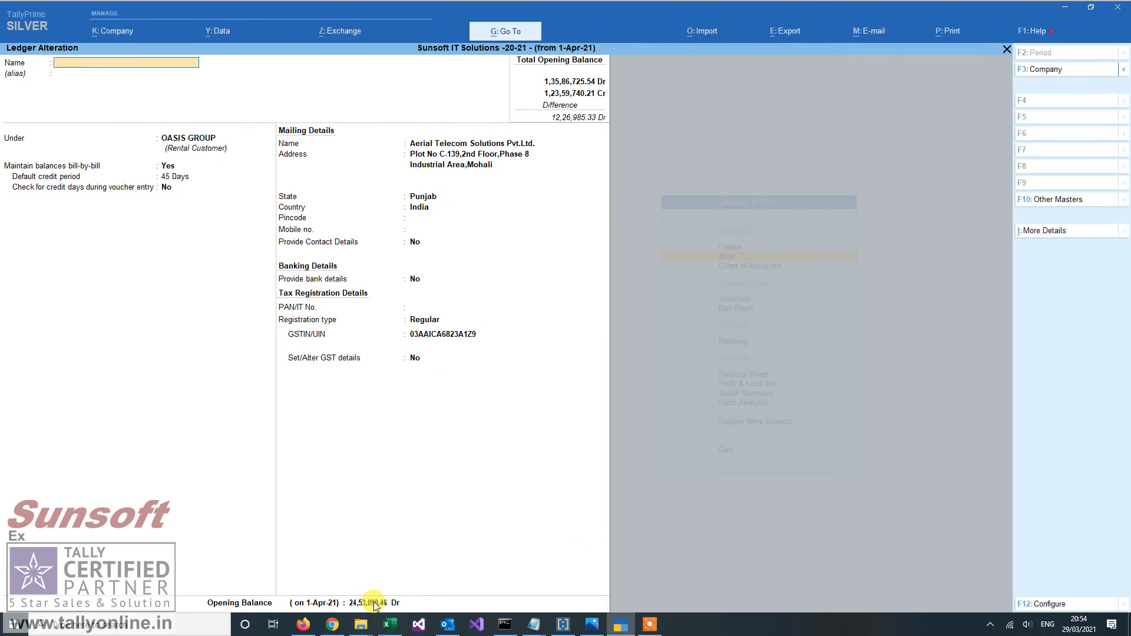
key(y)
key(Escape)
key(Escape)
key(Escape)
key(Escape)
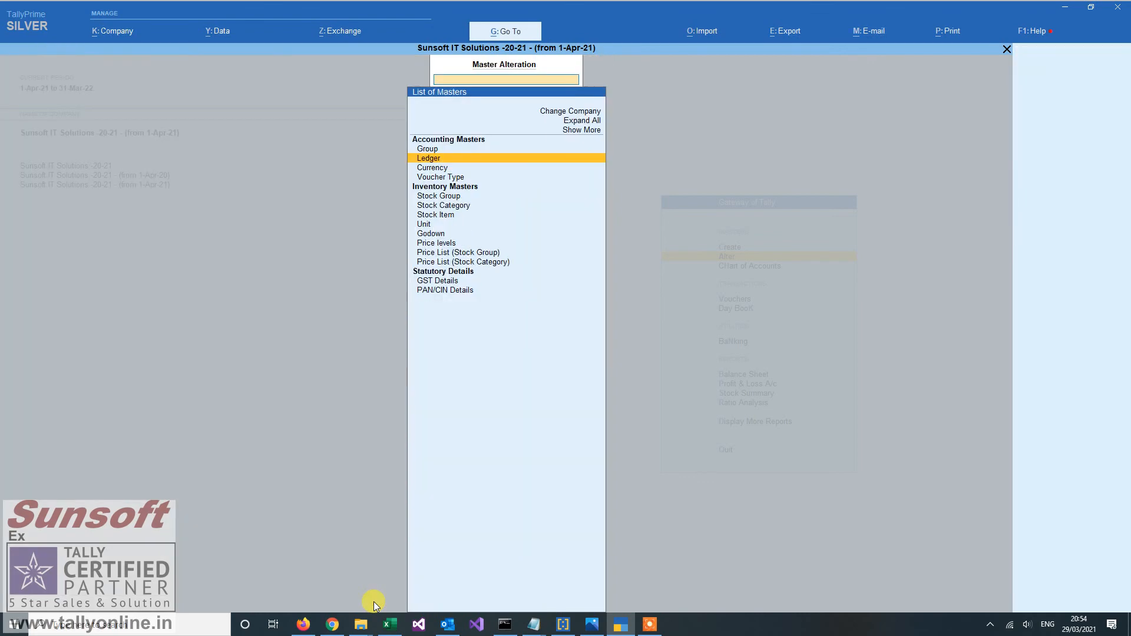